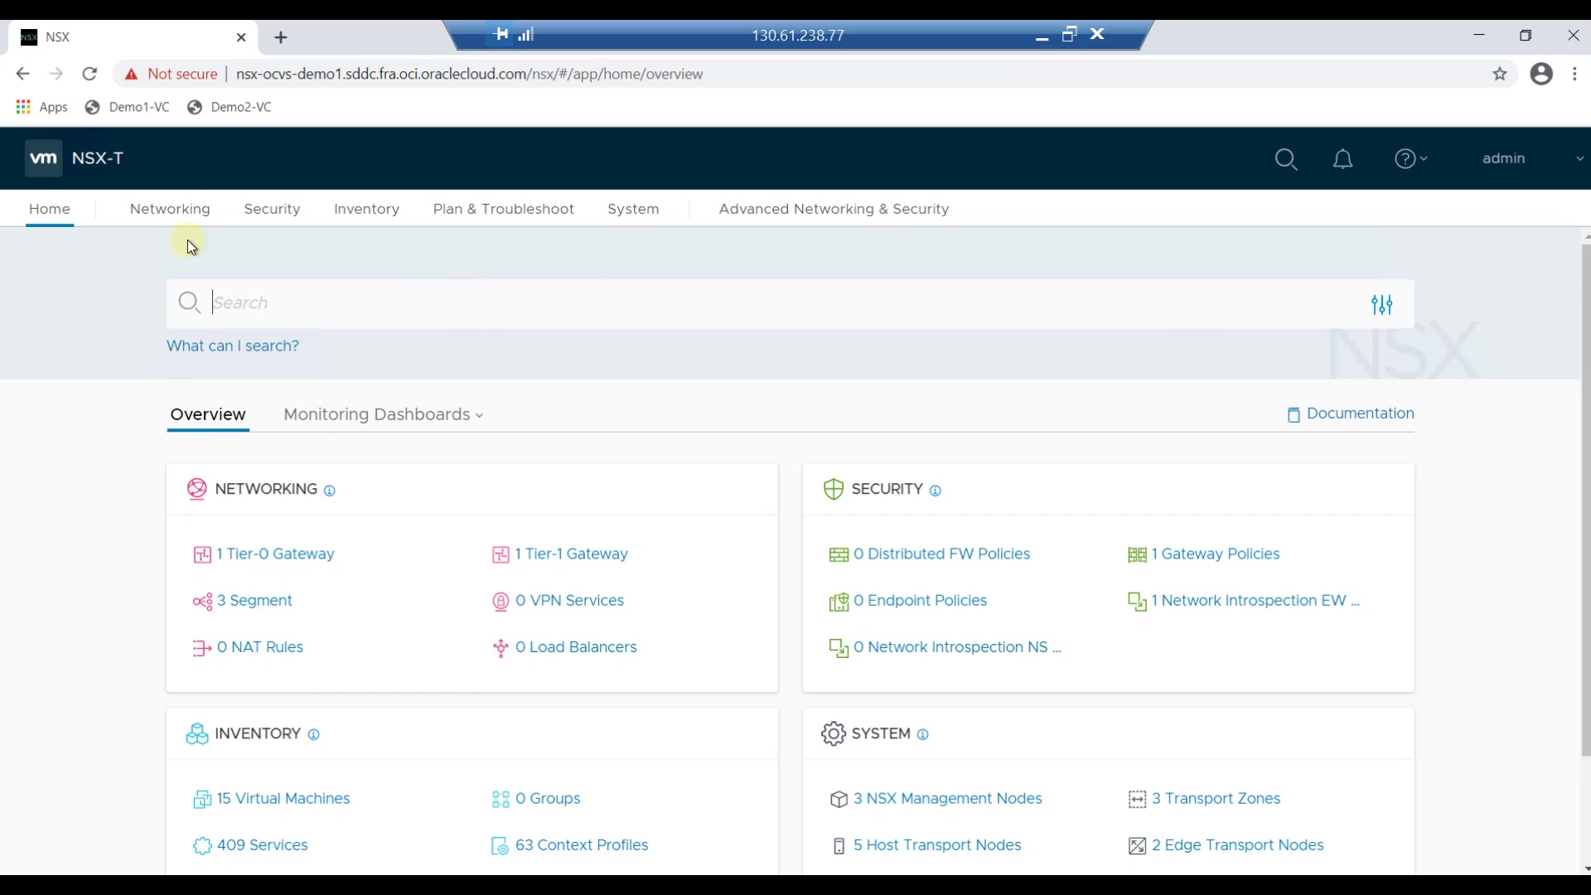
Step: Go to Networking > Segments and start a new segment named Workload1
{"action": "left_click", "coordinate": [183, 208]}
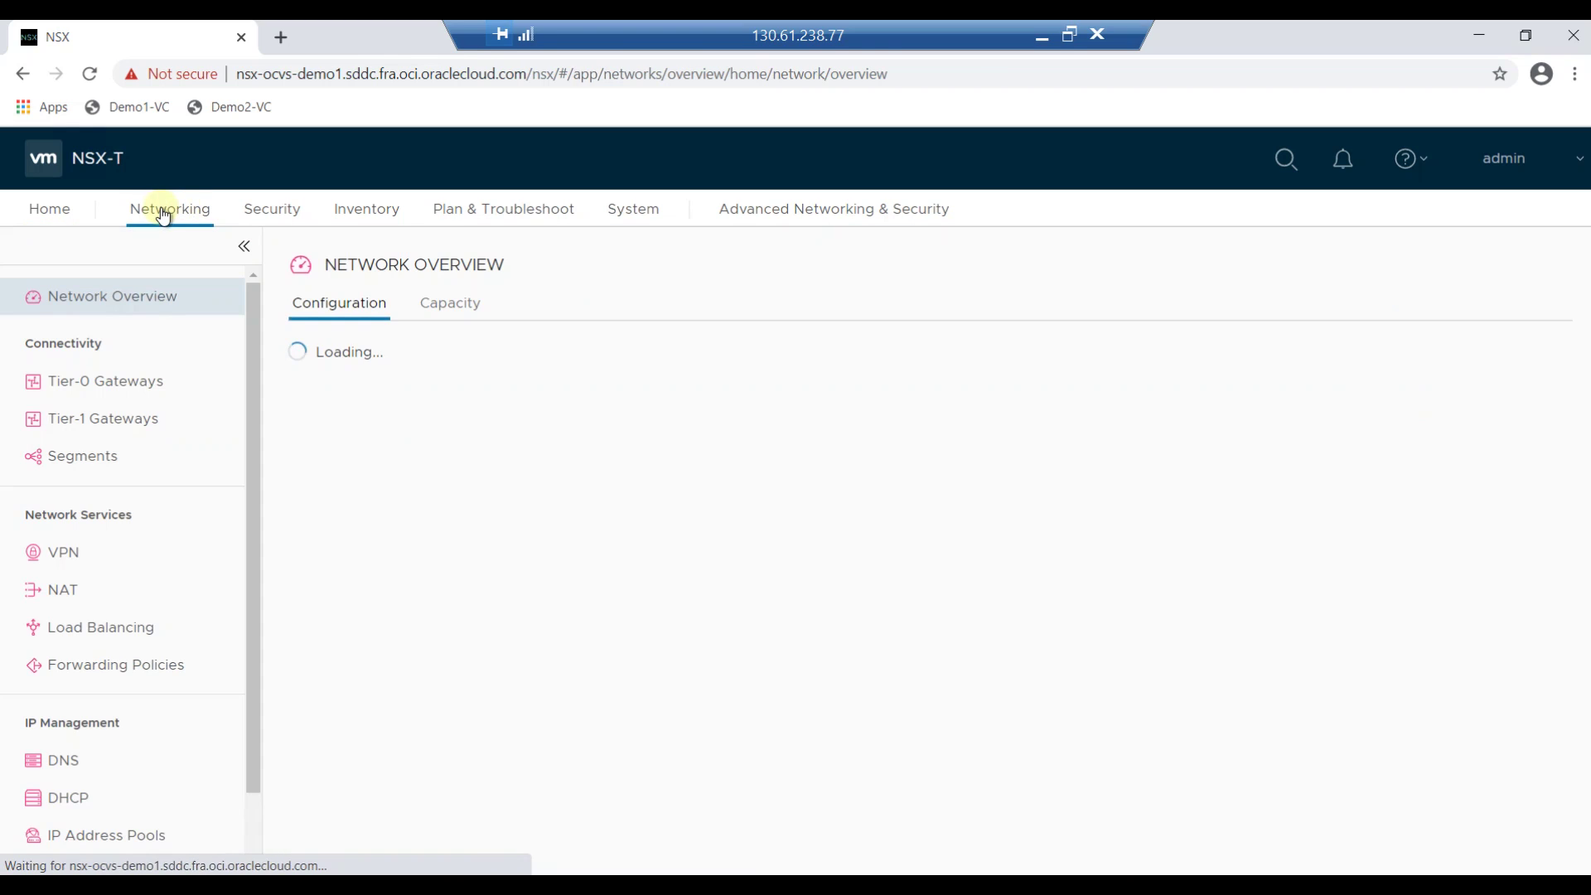
{"action": "left_click", "coordinate": [79, 465]}
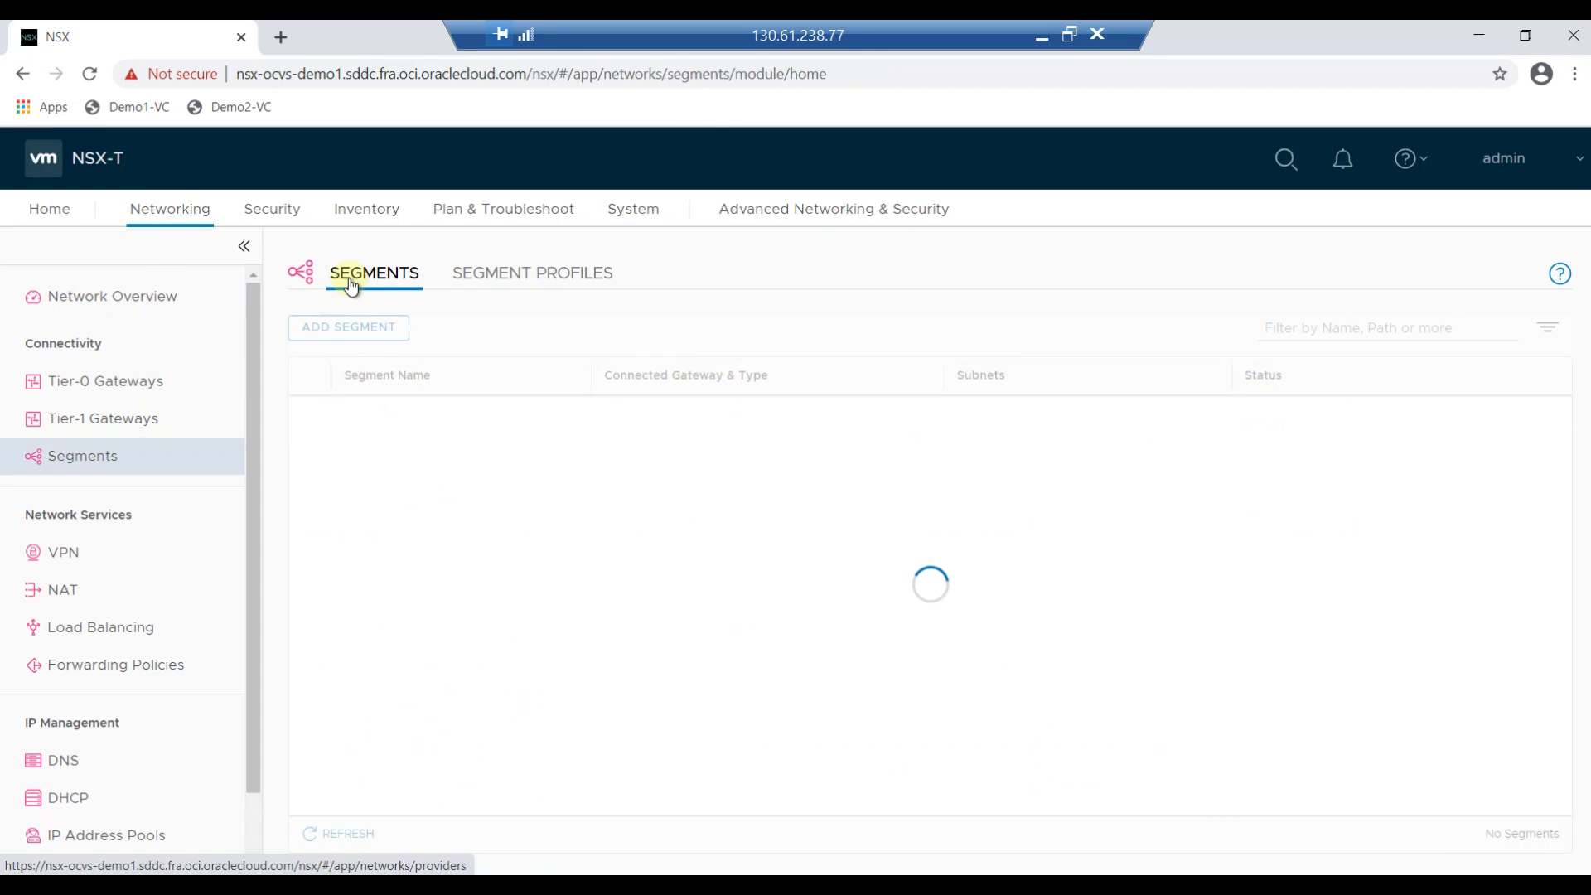
{"action": "left_click", "coordinate": [348, 331]}
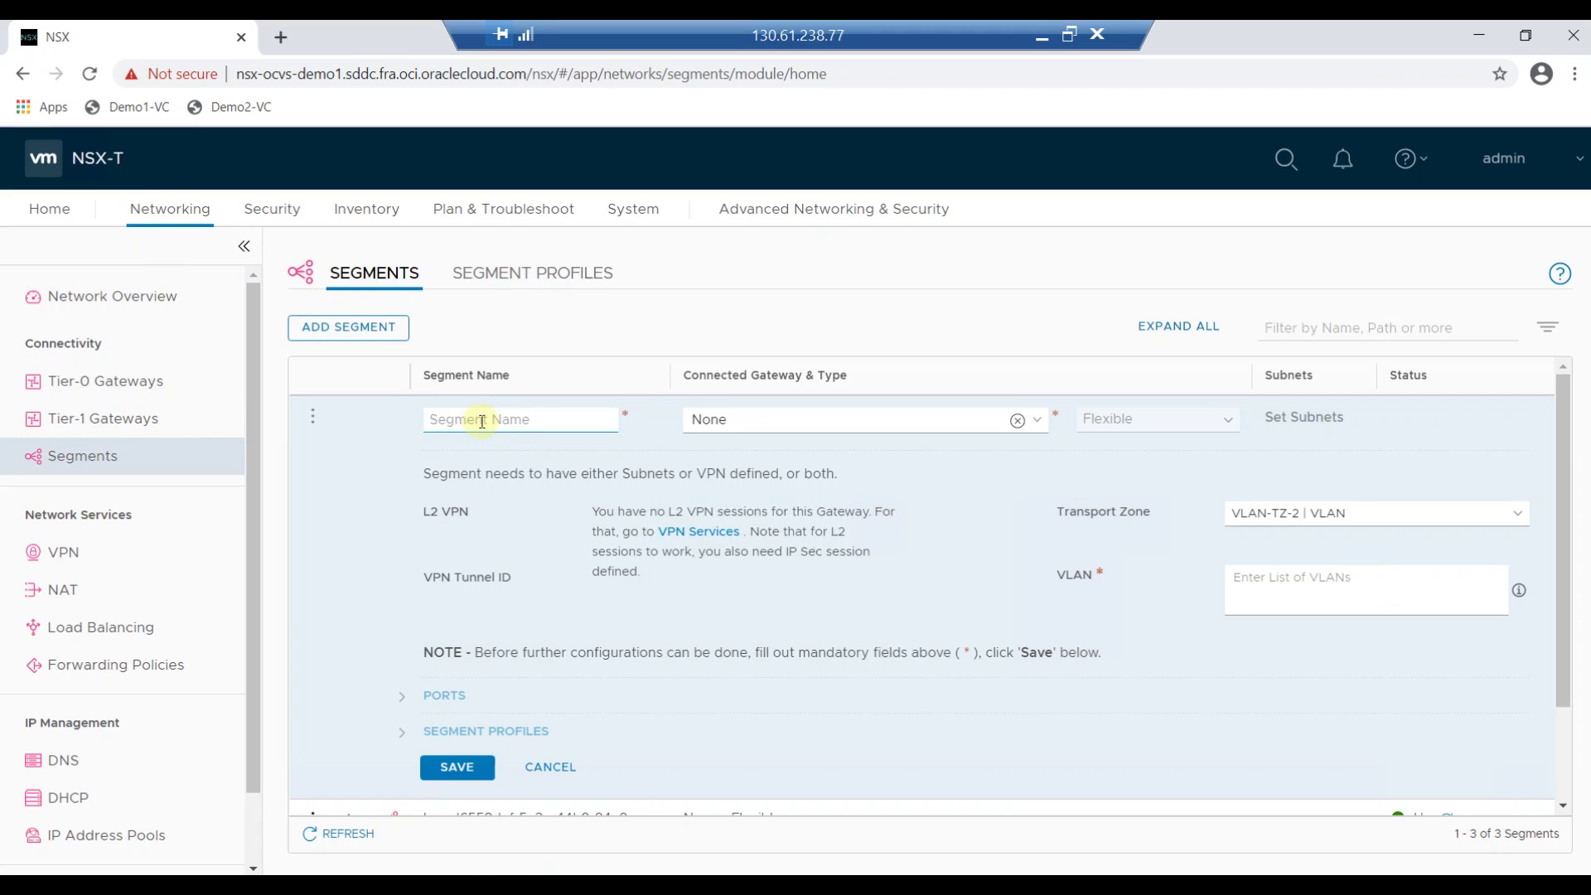
{"action": "type", "text": "Workload1"}
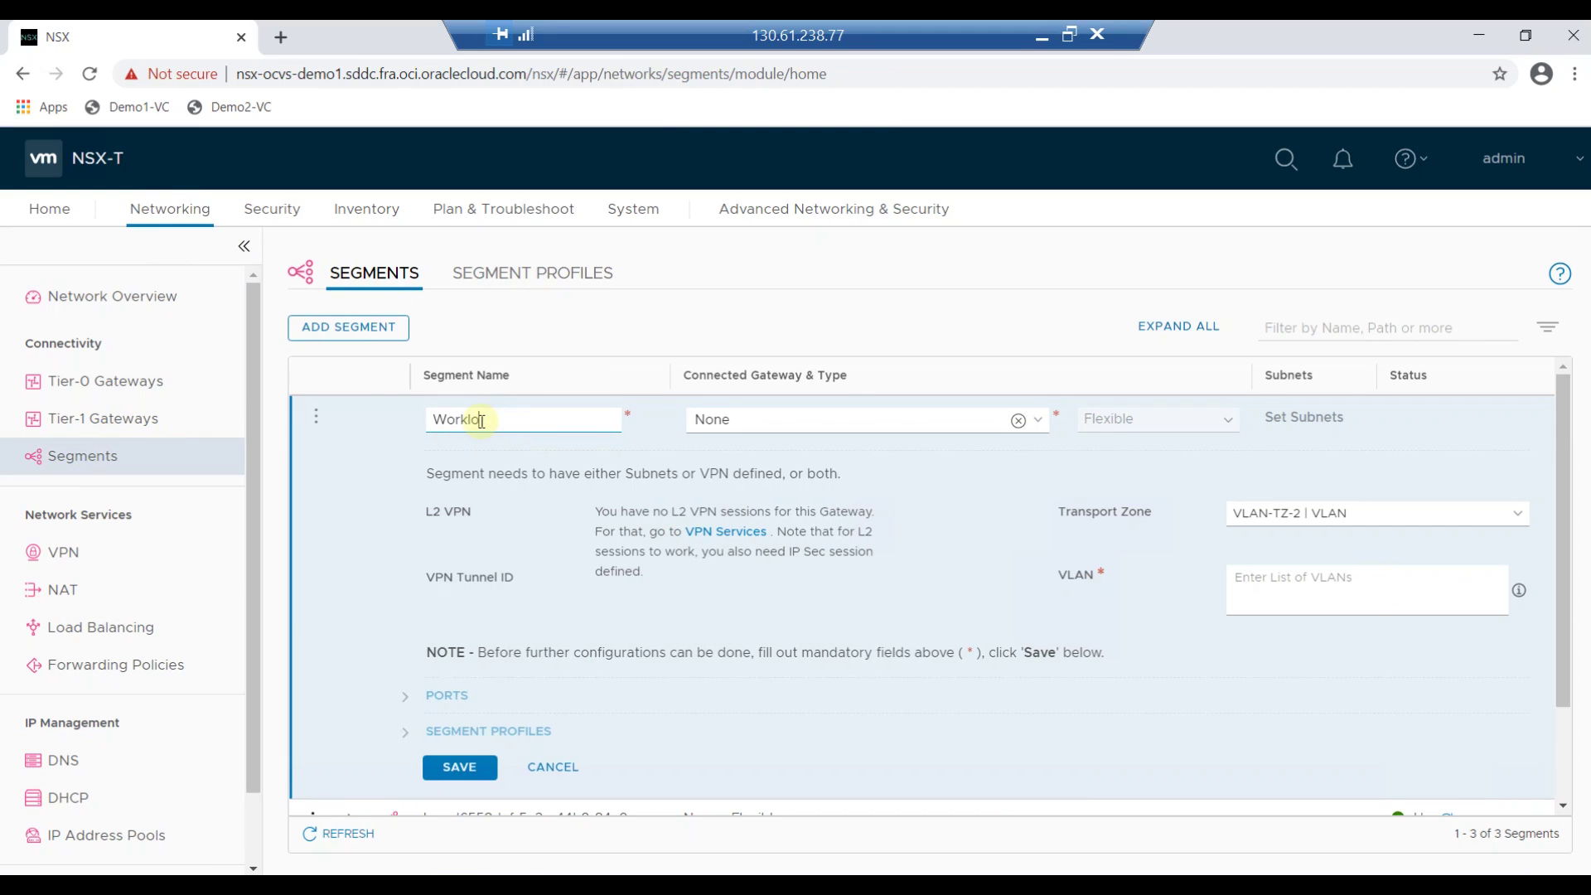
Step: Connect Workload1 to the Tier-1 gateway and Overlay-TZ transport zone, and add an empty subnet entry
{"action": "left_click", "coordinate": [949, 420]}
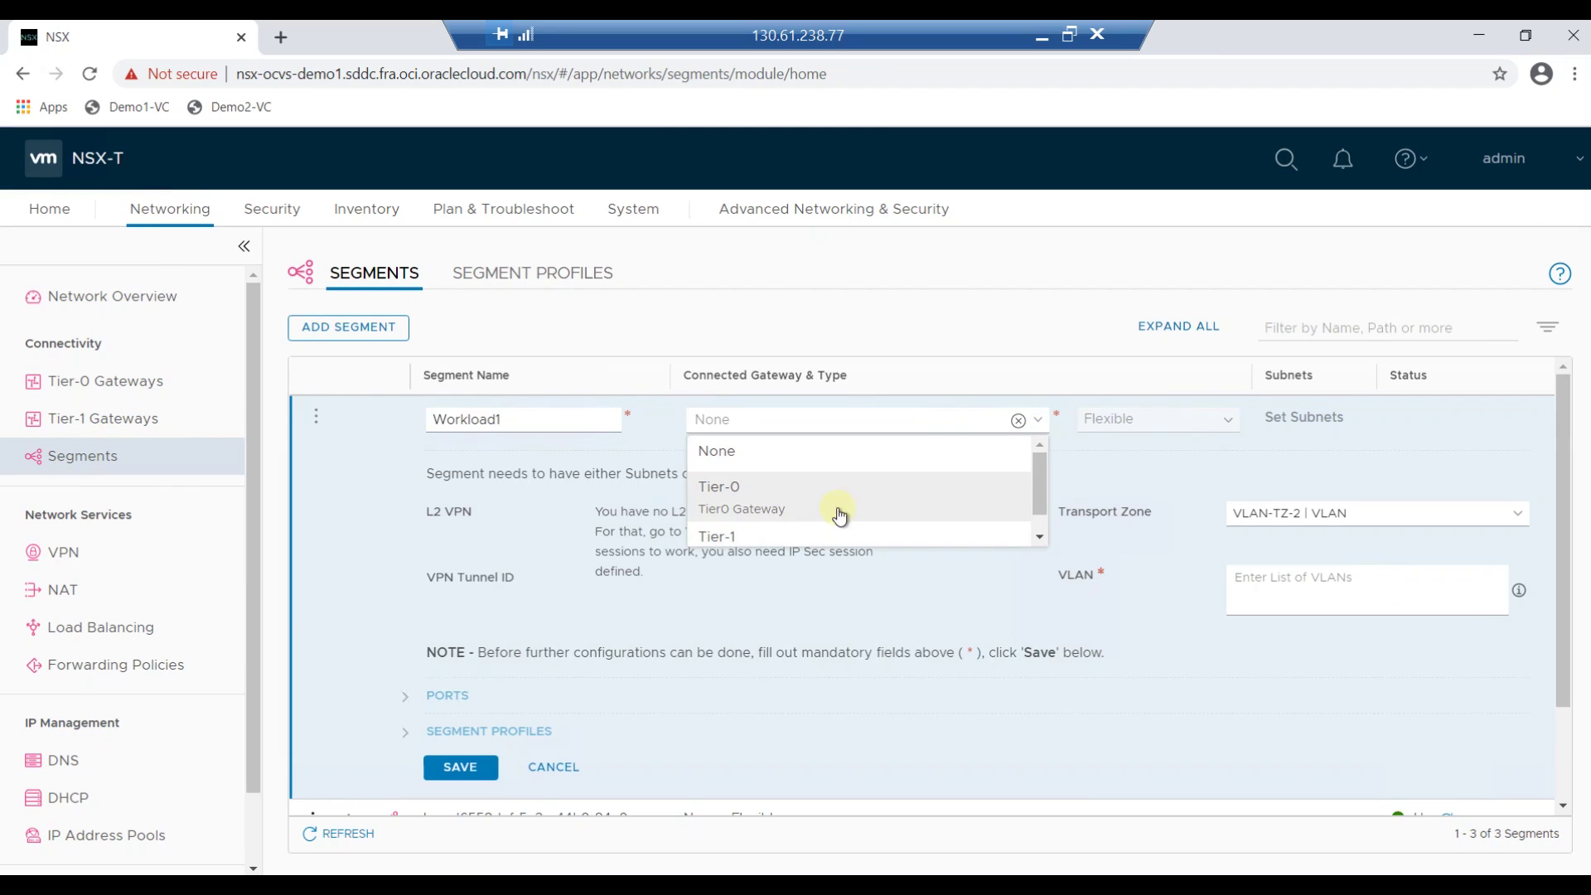
{"action": "left_click", "coordinate": [790, 538]}
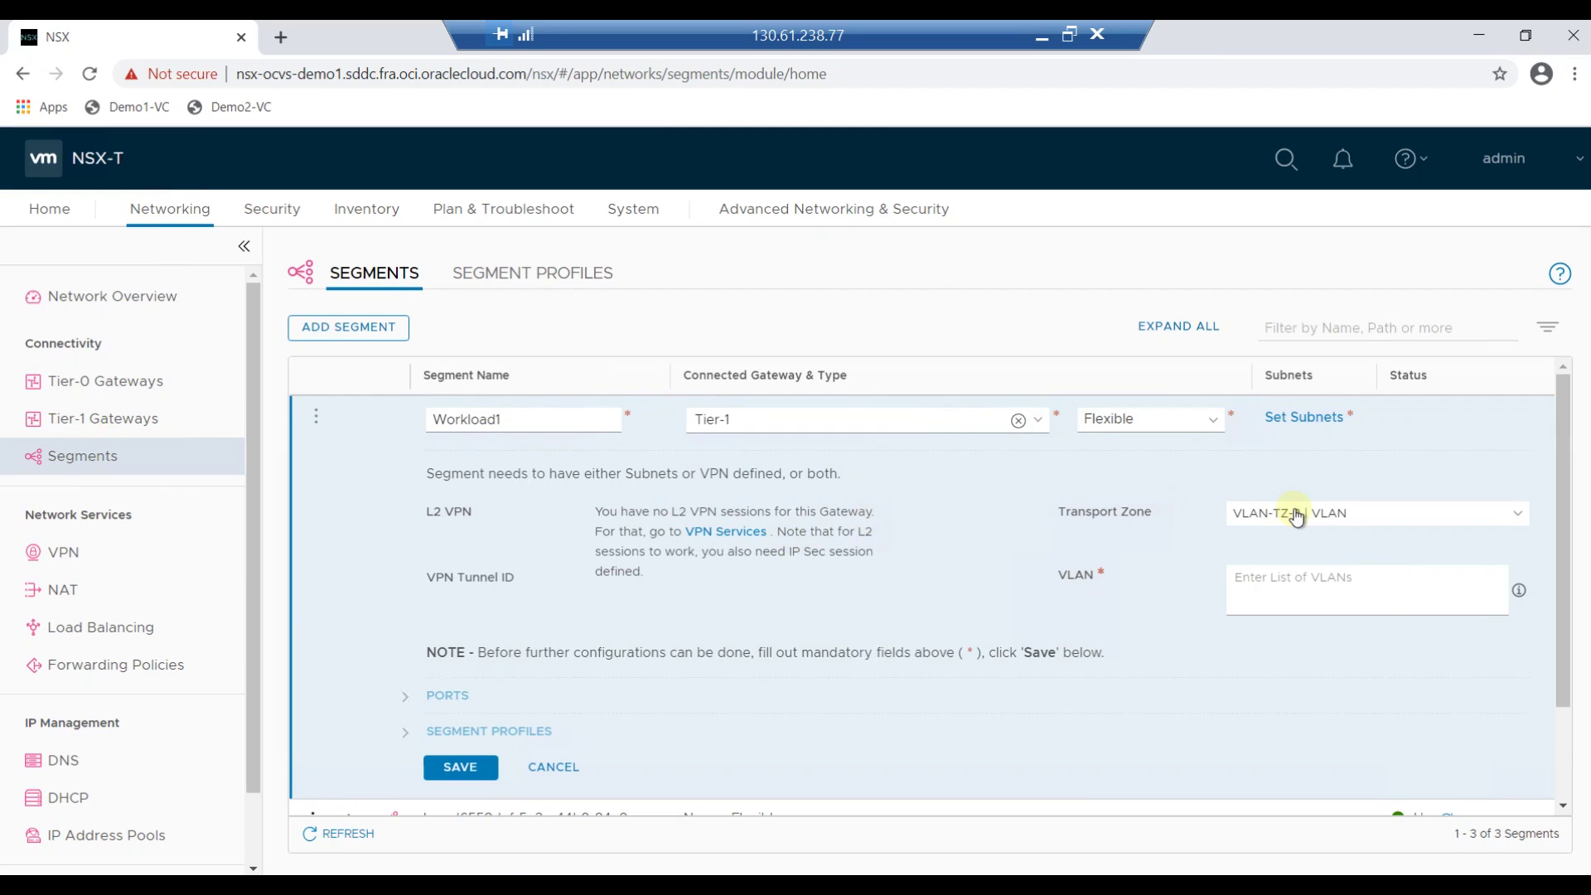
{"action": "left_click", "coordinate": [1297, 518]}
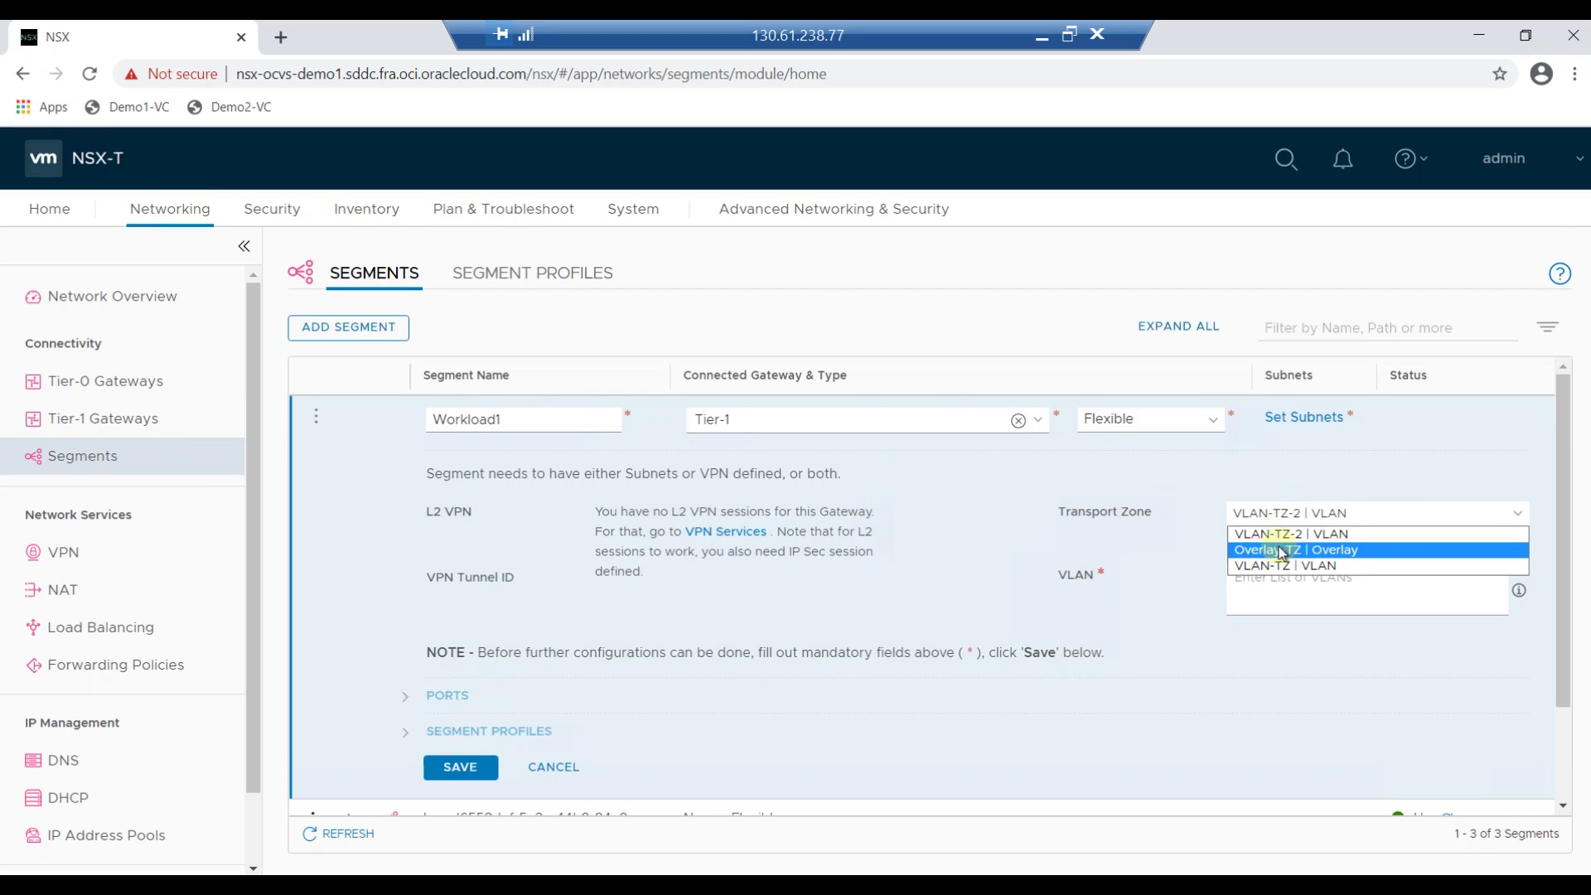
{"action": "left_click", "coordinate": [1280, 547]}
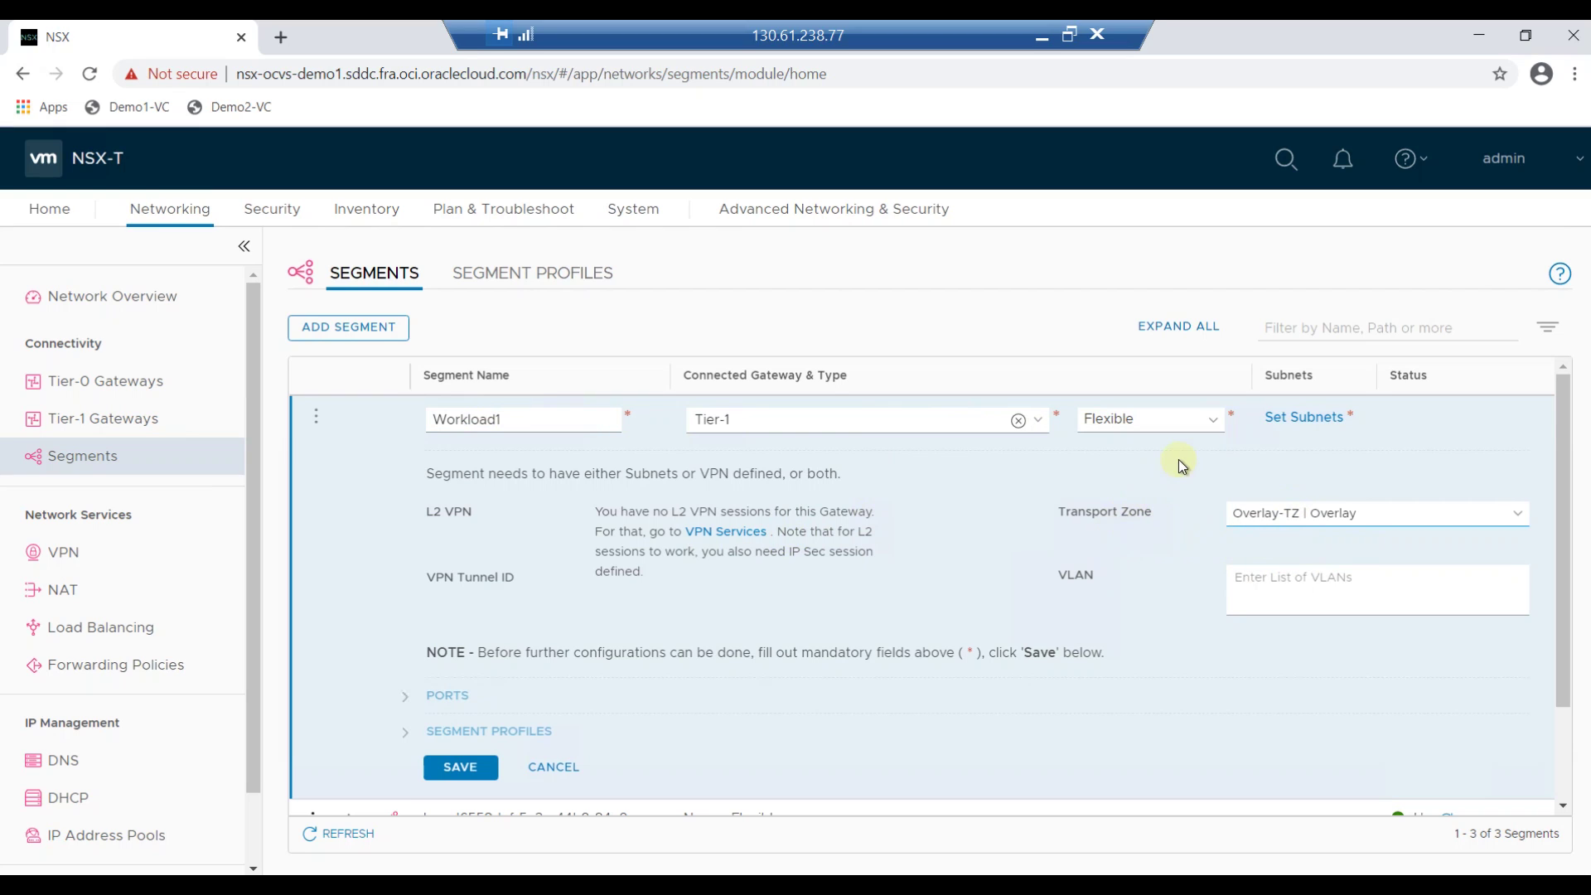
{"action": "left_click", "coordinate": [1299, 428]}
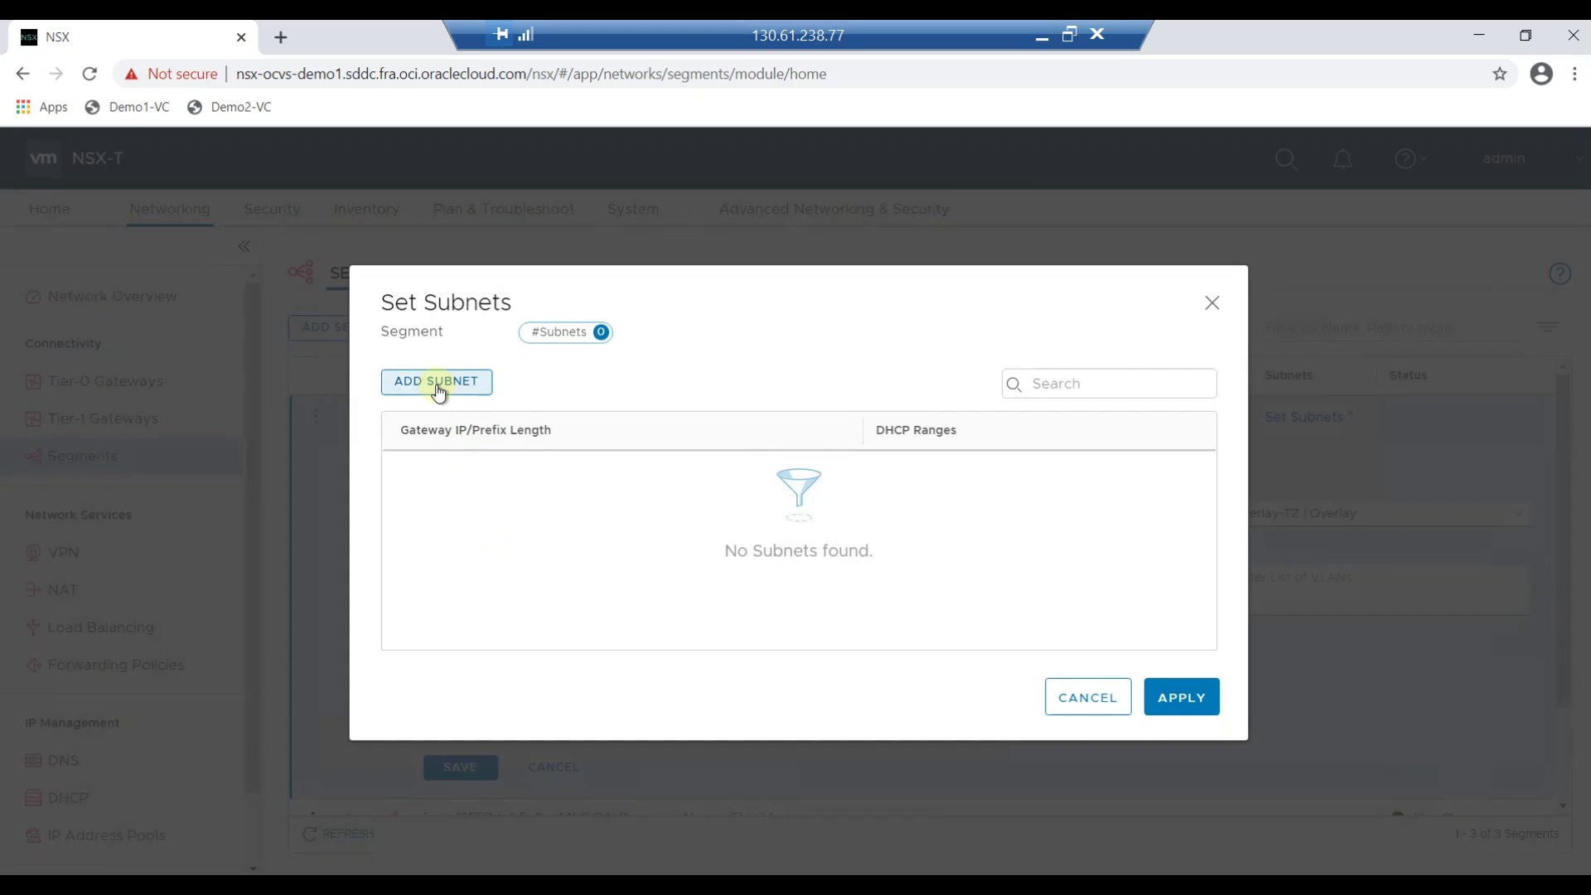
{"action": "left_click", "coordinate": [437, 383]}
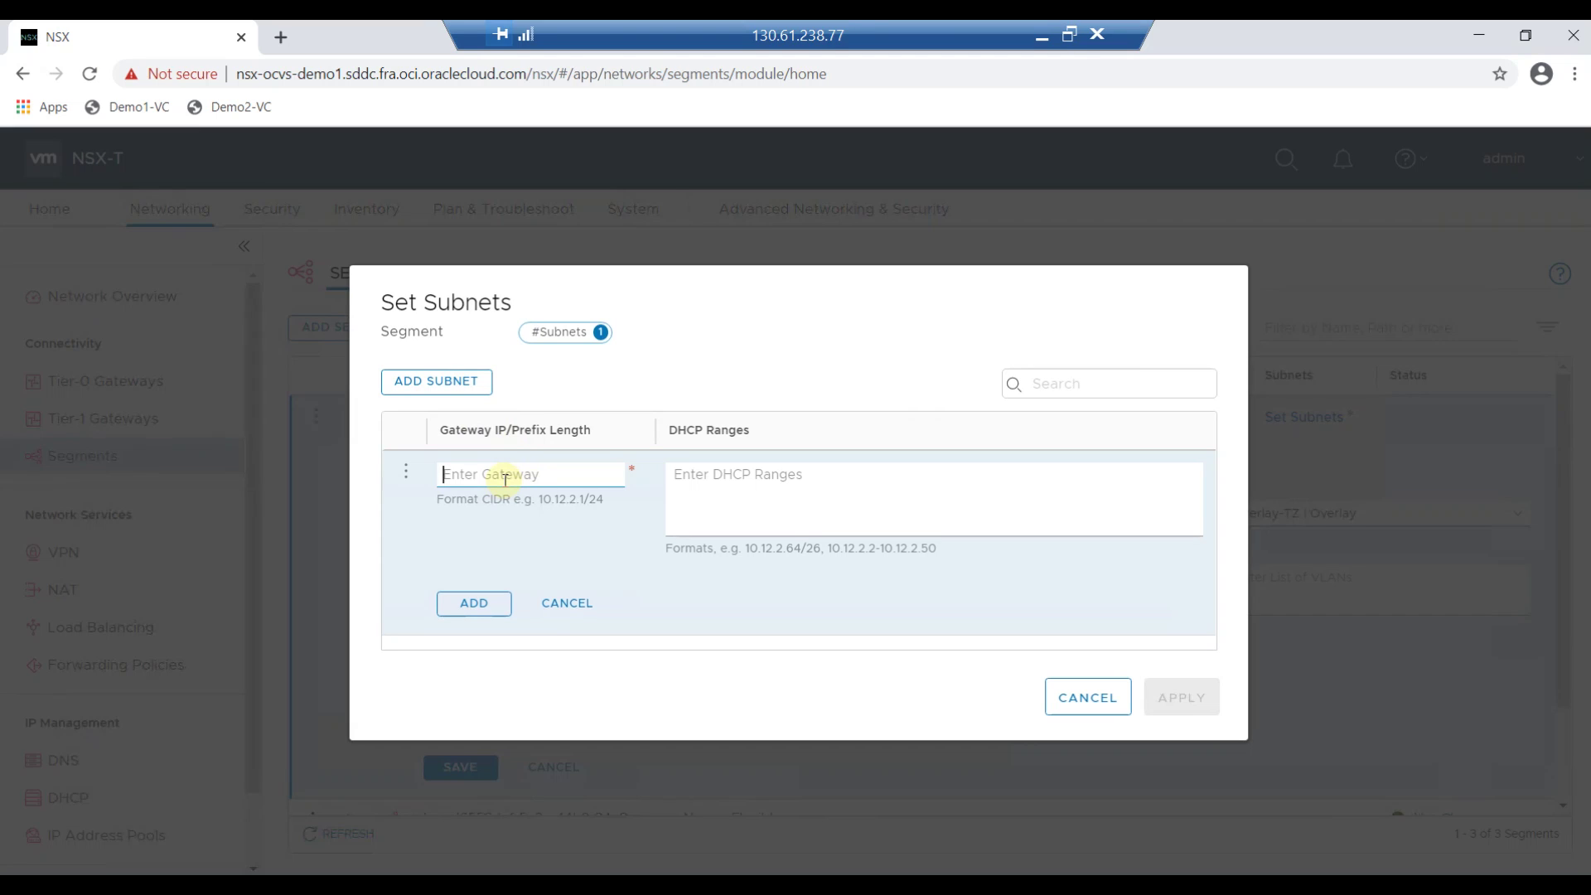
Step: Enter gateway 172.19.0.1/24 and DHCP range 172.19.0.2-172.19.0.254, then add the subnet
{"action": "type", "text": "172"}
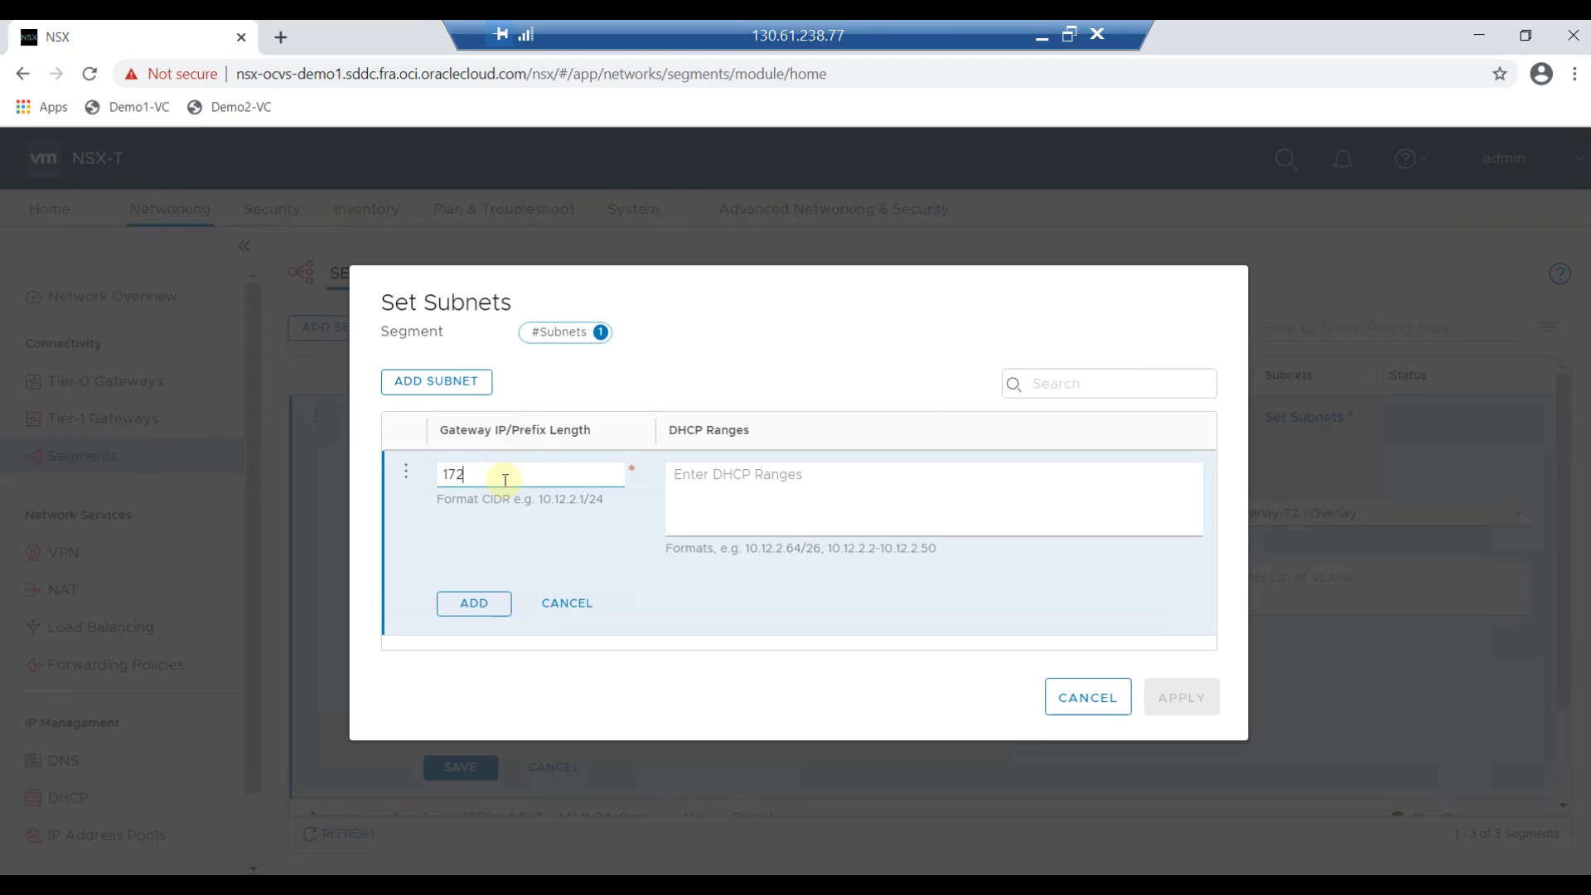
{"action": "type", "text": ".19.0.1/24"}
{"action": "left_click", "coordinate": [748, 487]}
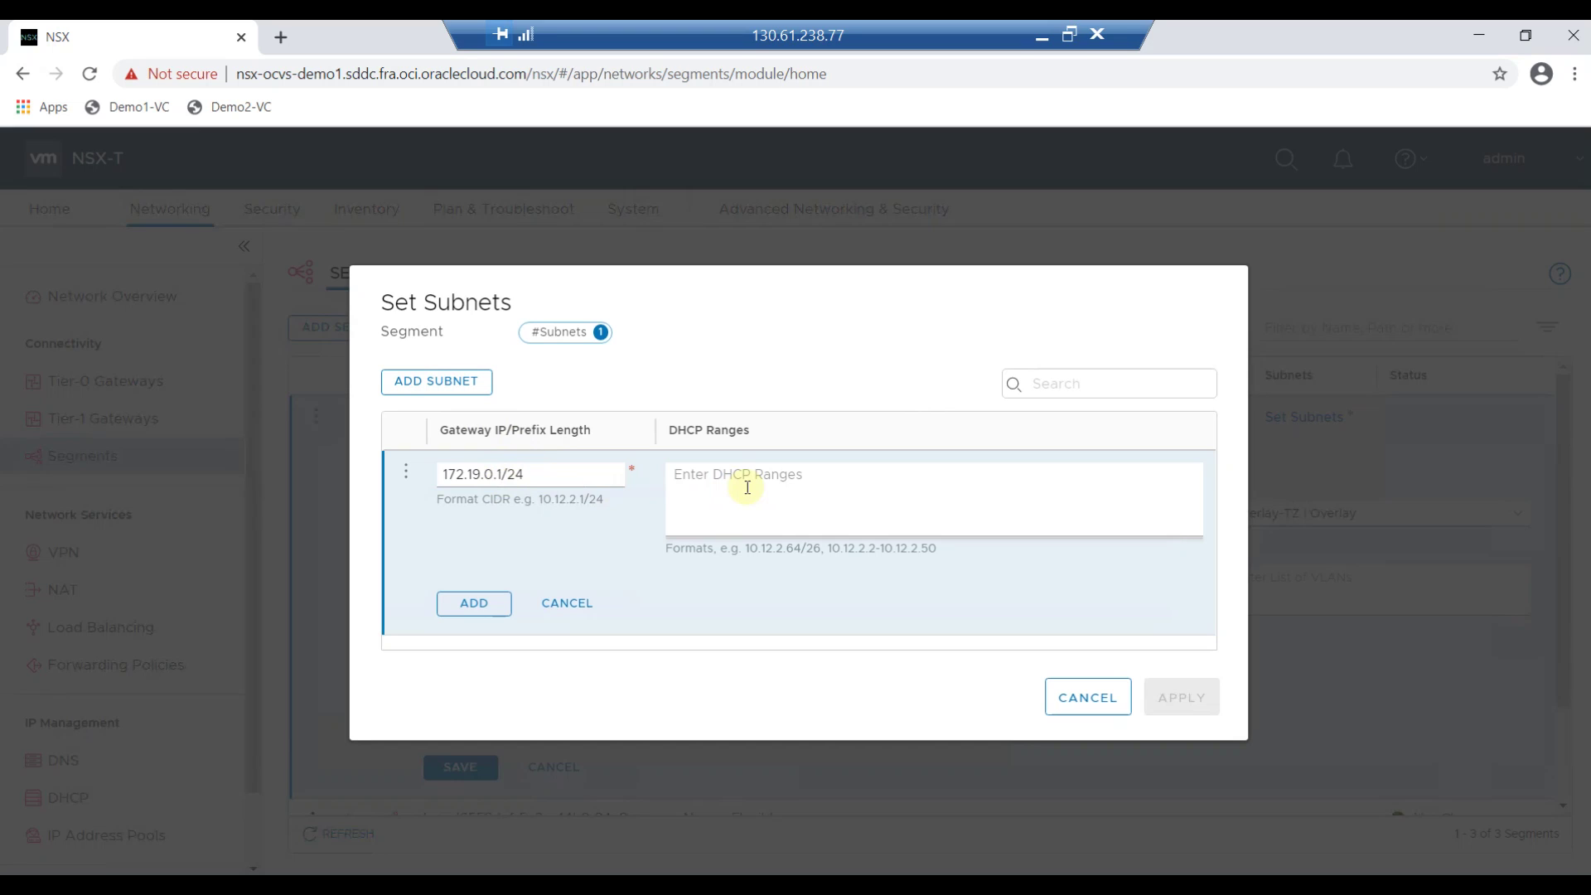
{"action": "type", "text": "172.19.0.2-172.1"}
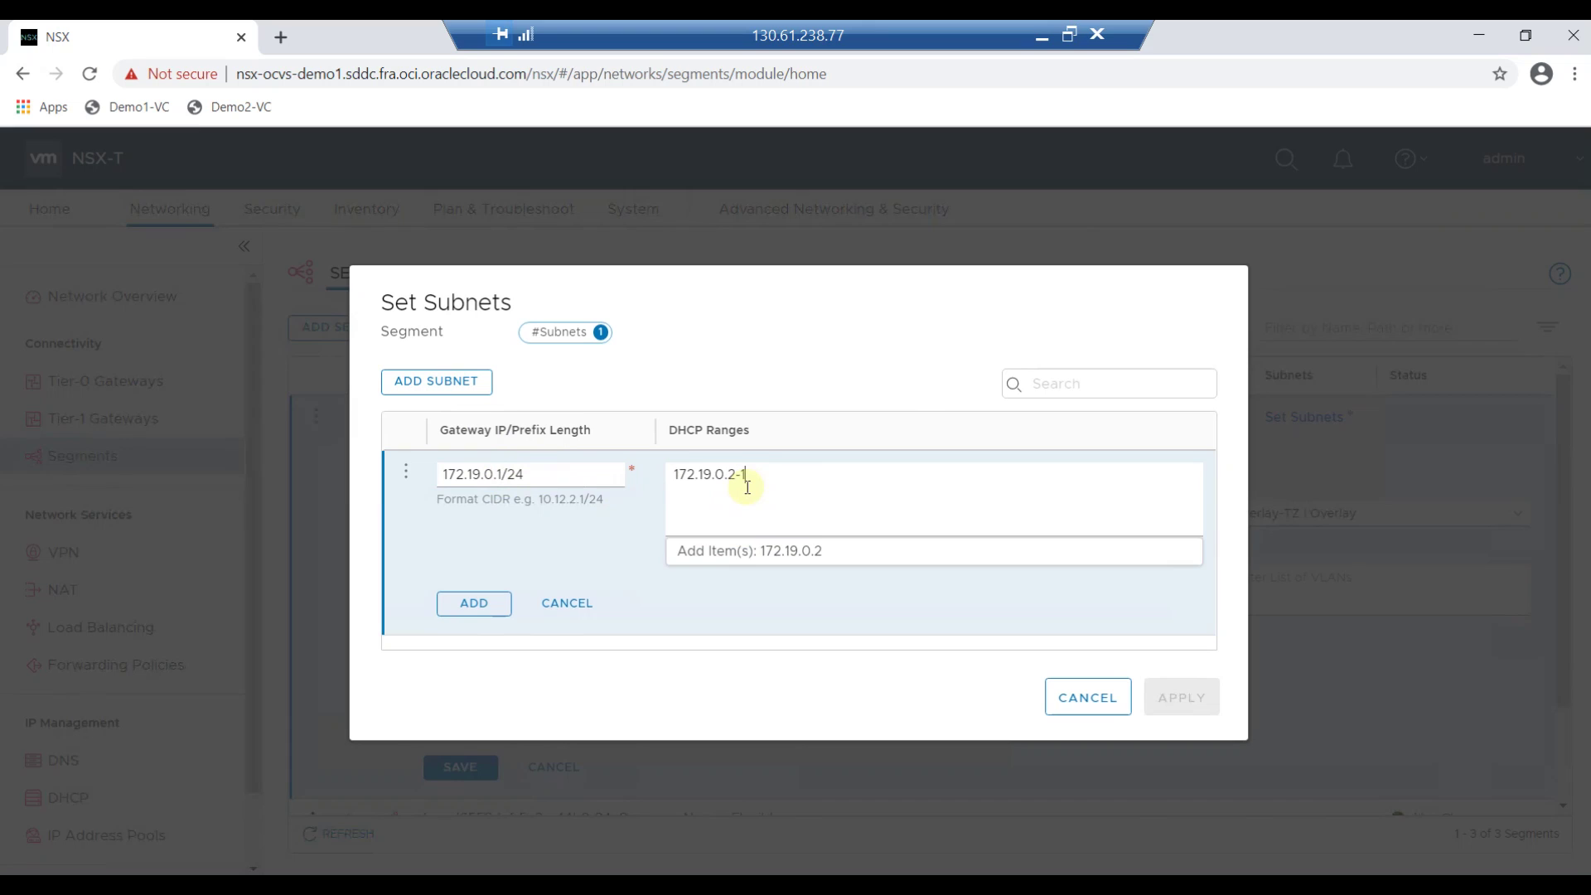
{"action": "type", "text": "9.0.254"}
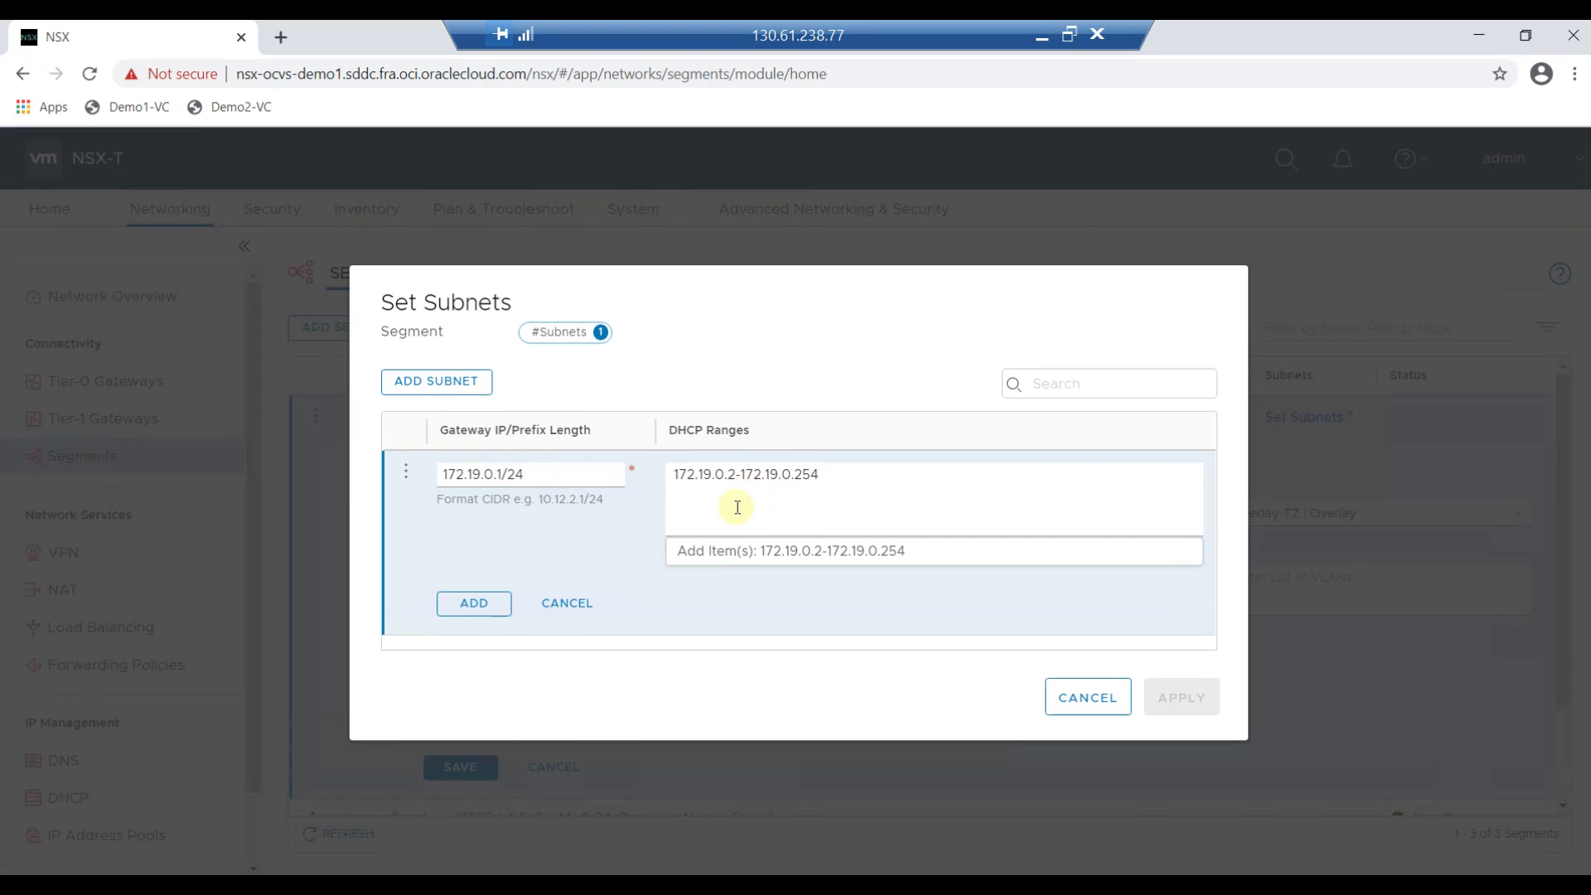
{"action": "left_click", "coordinate": [713, 553]}
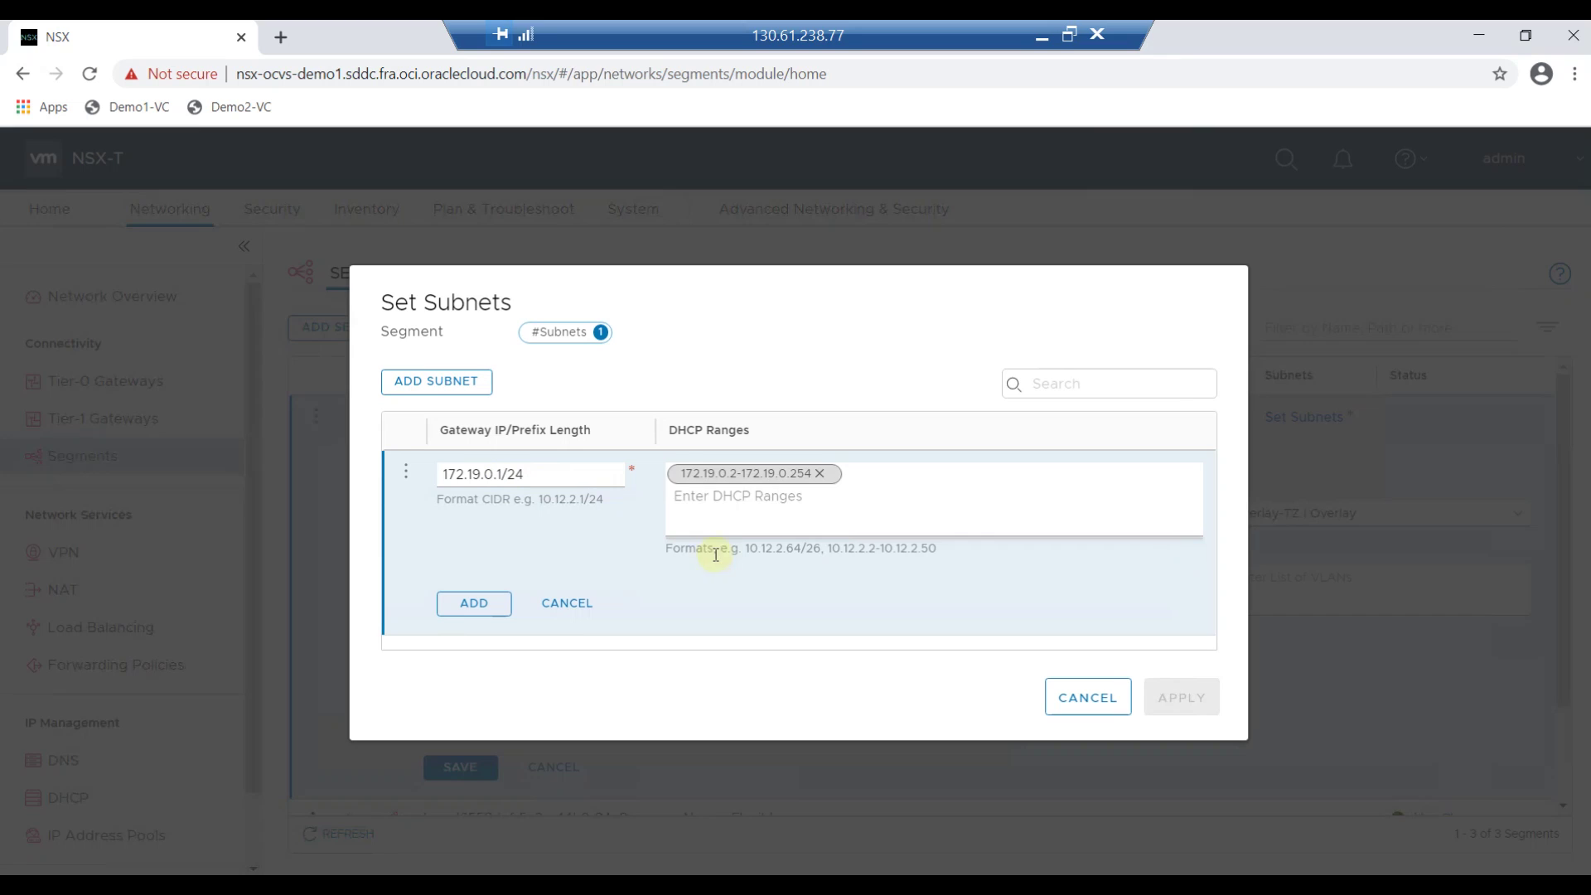
{"action": "left_click", "coordinate": [474, 603]}
Step: Apply and save the Workload1 segment, then go to the Tier-0 NAT rules under Advanced Networking & Security
{"action": "left_click", "coordinate": [1190, 700]}
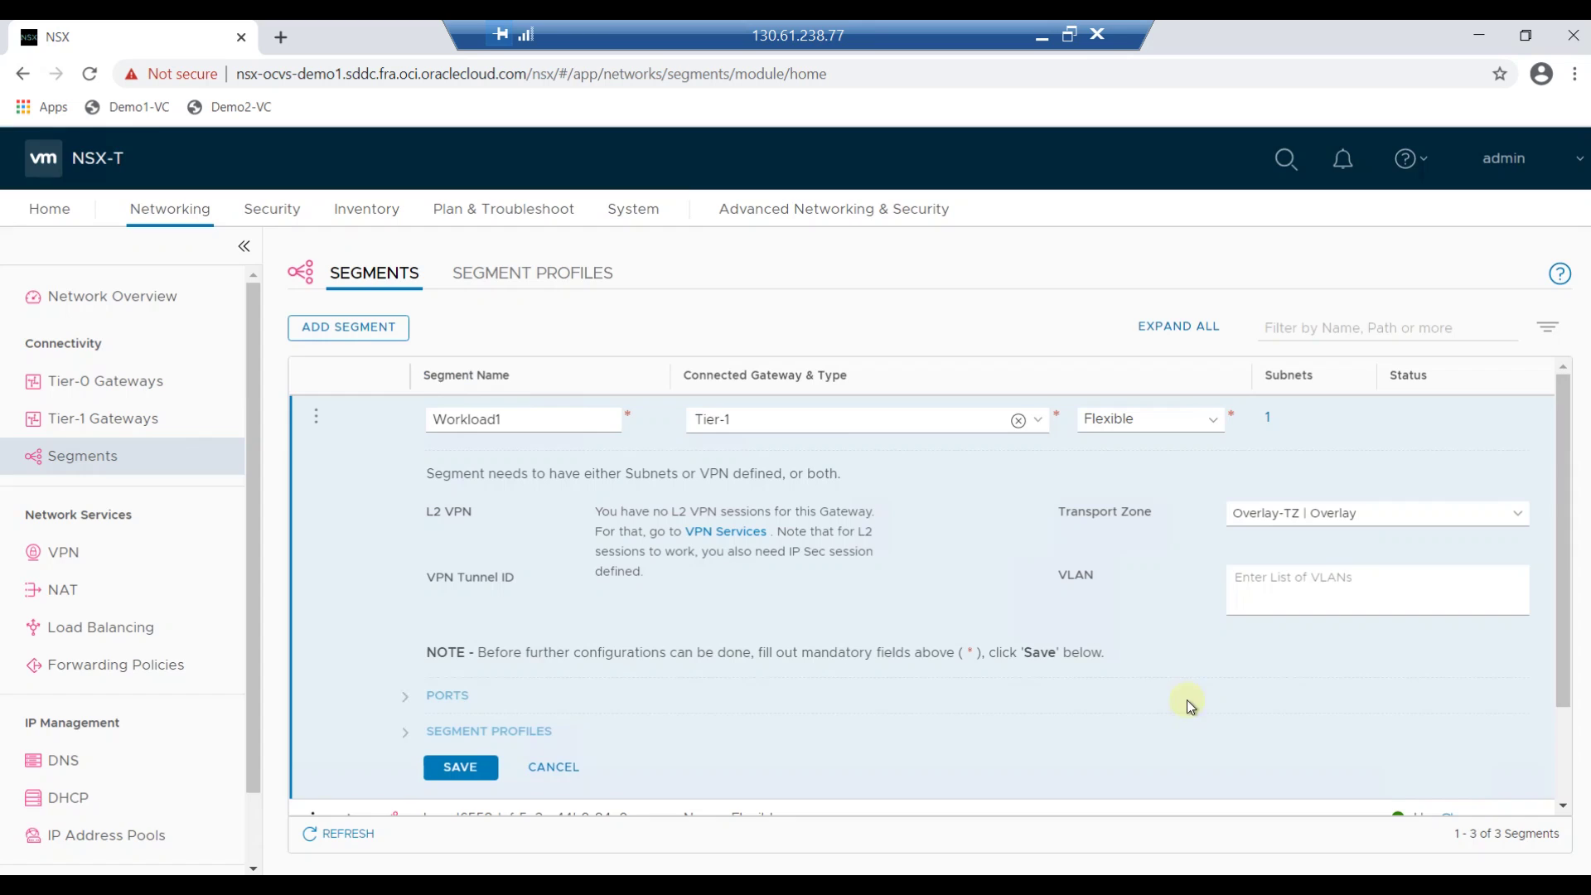
{"action": "left_click", "coordinate": [469, 770]}
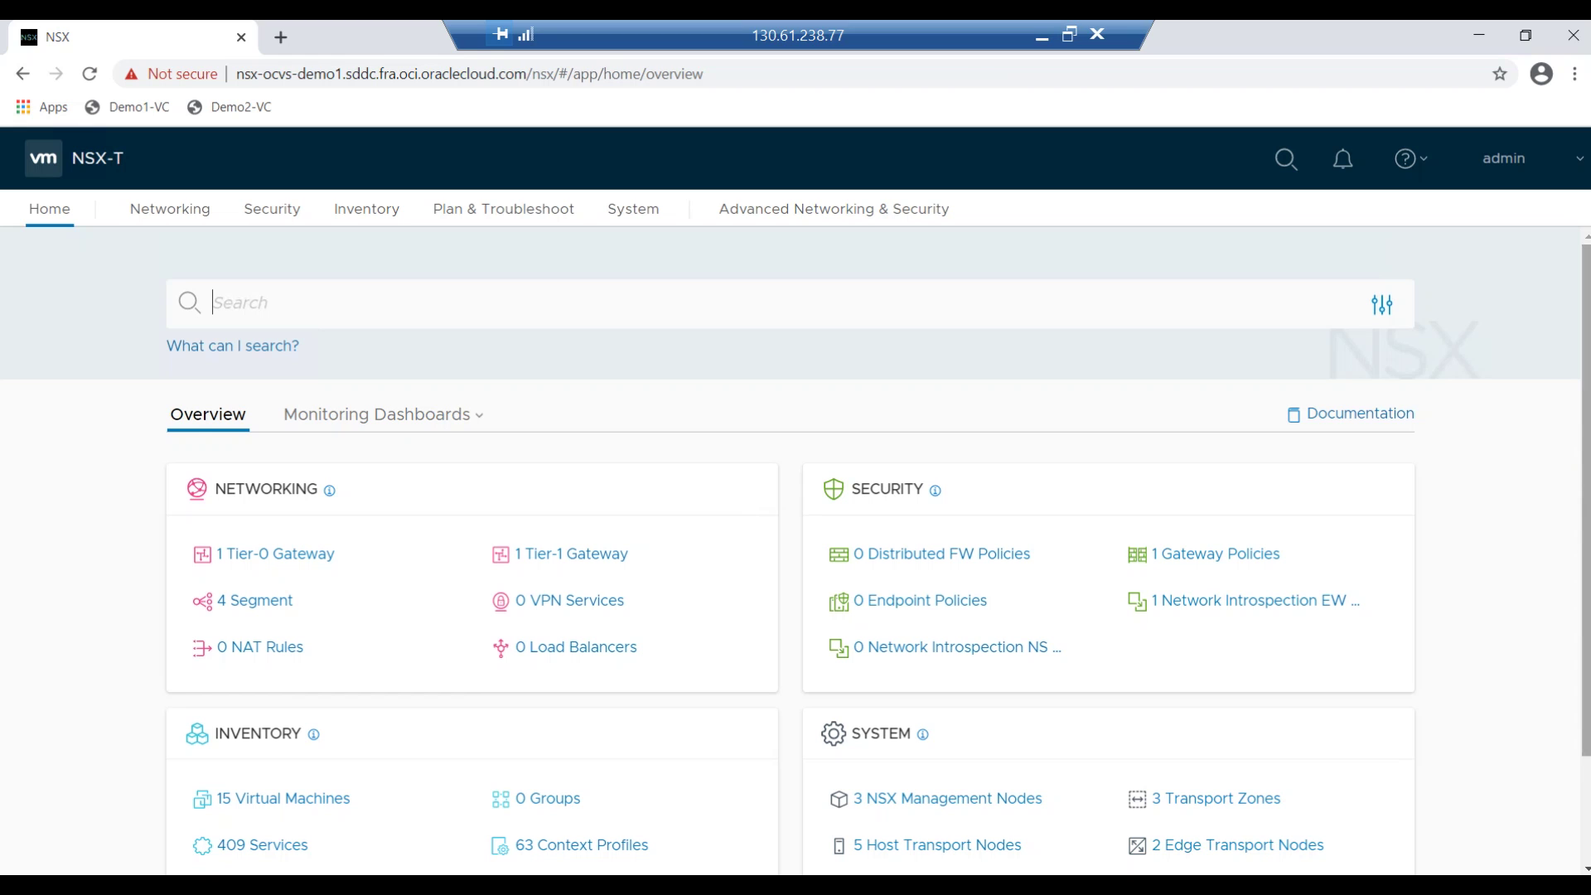
{"action": "left_click", "coordinate": [881, 211]}
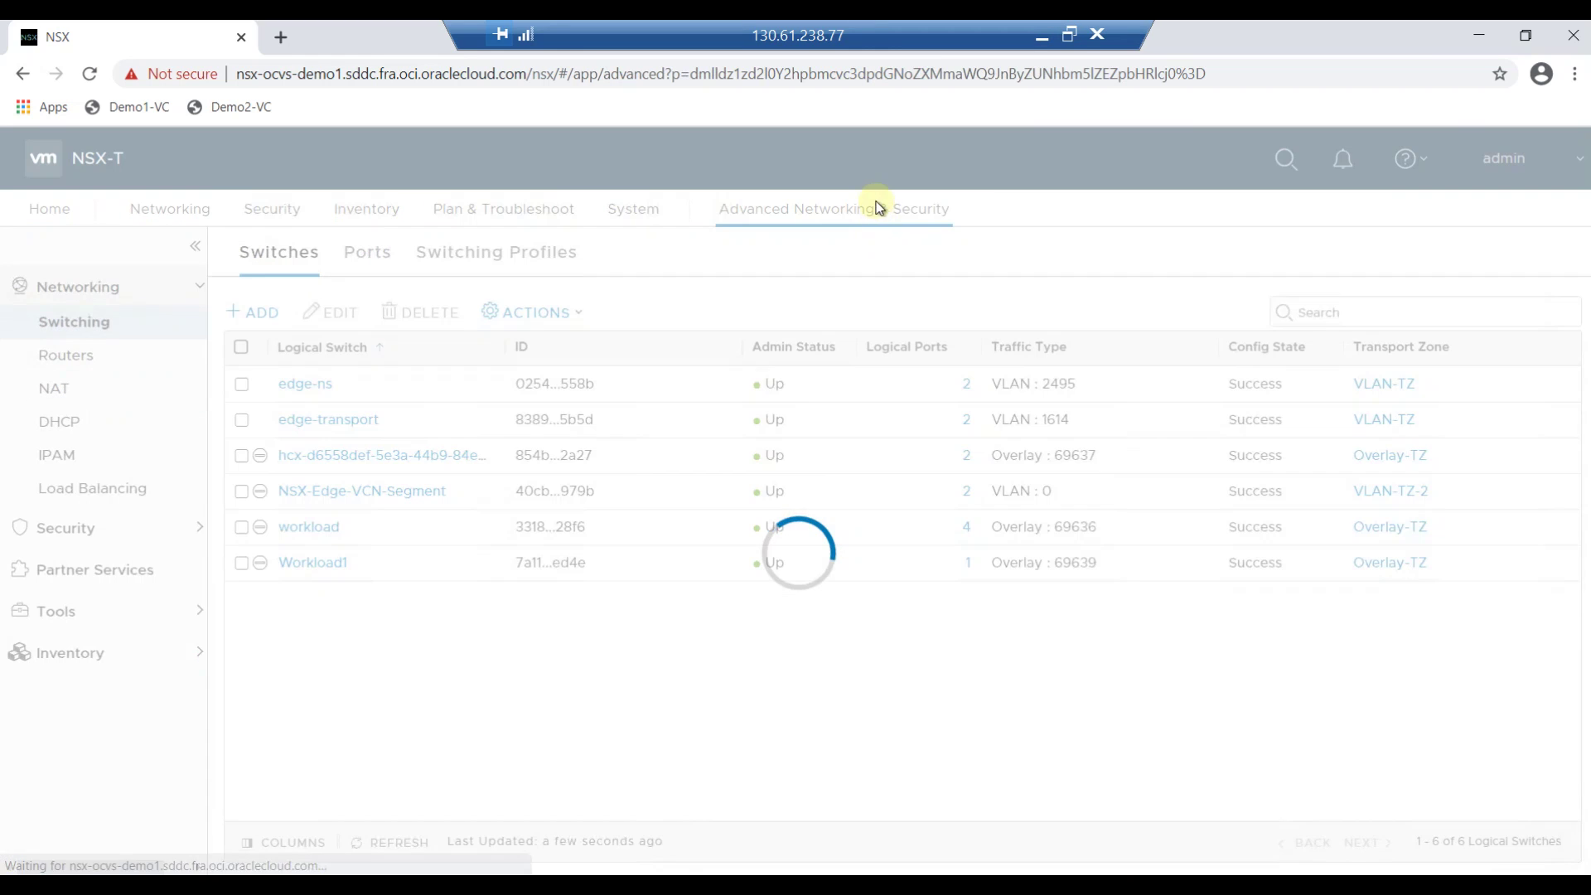
{"action": "left_click", "coordinate": [60, 389]}
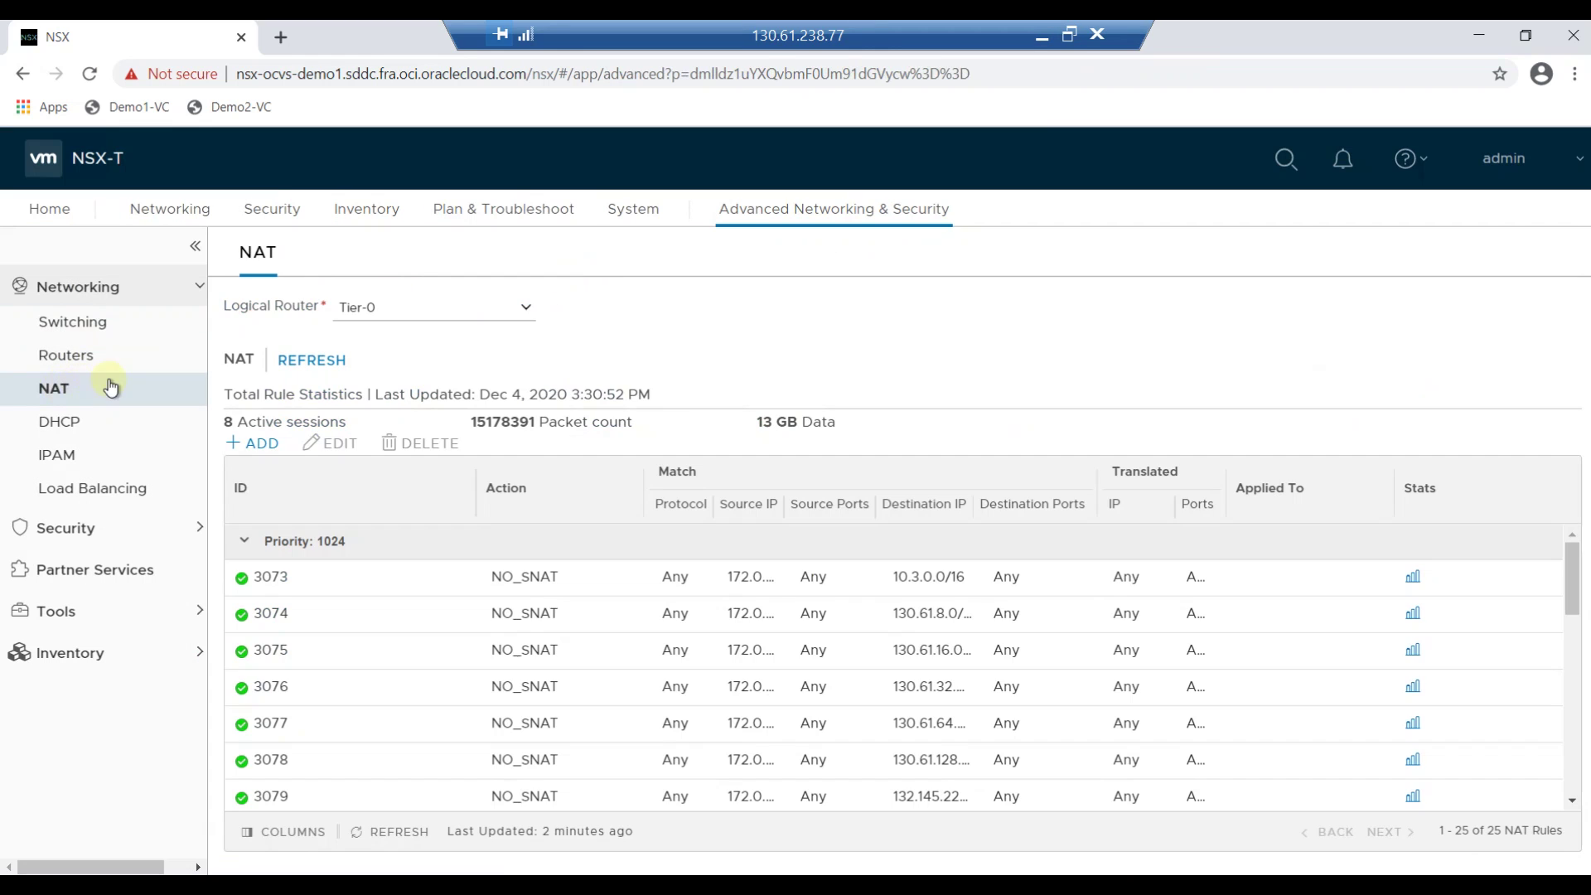
Step: Create a Tier-0 NO_SNAT rule with source 172.19.0.0/24 and destination 10.3.0.0/16
{"action": "left_click", "coordinate": [259, 445]}
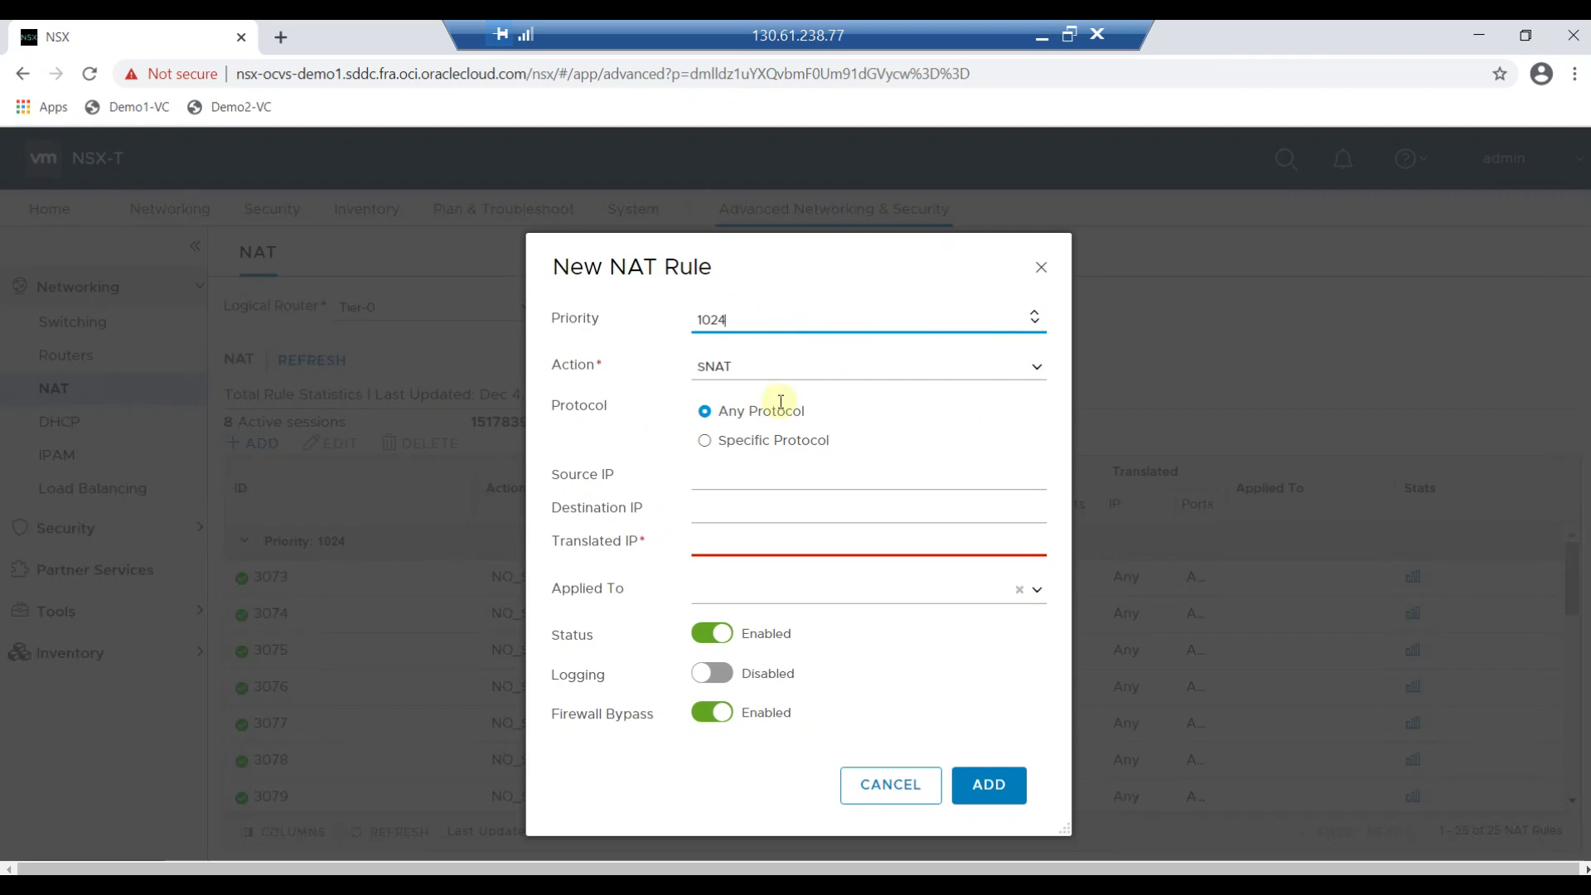
{"action": "left_click", "coordinate": [722, 368]}
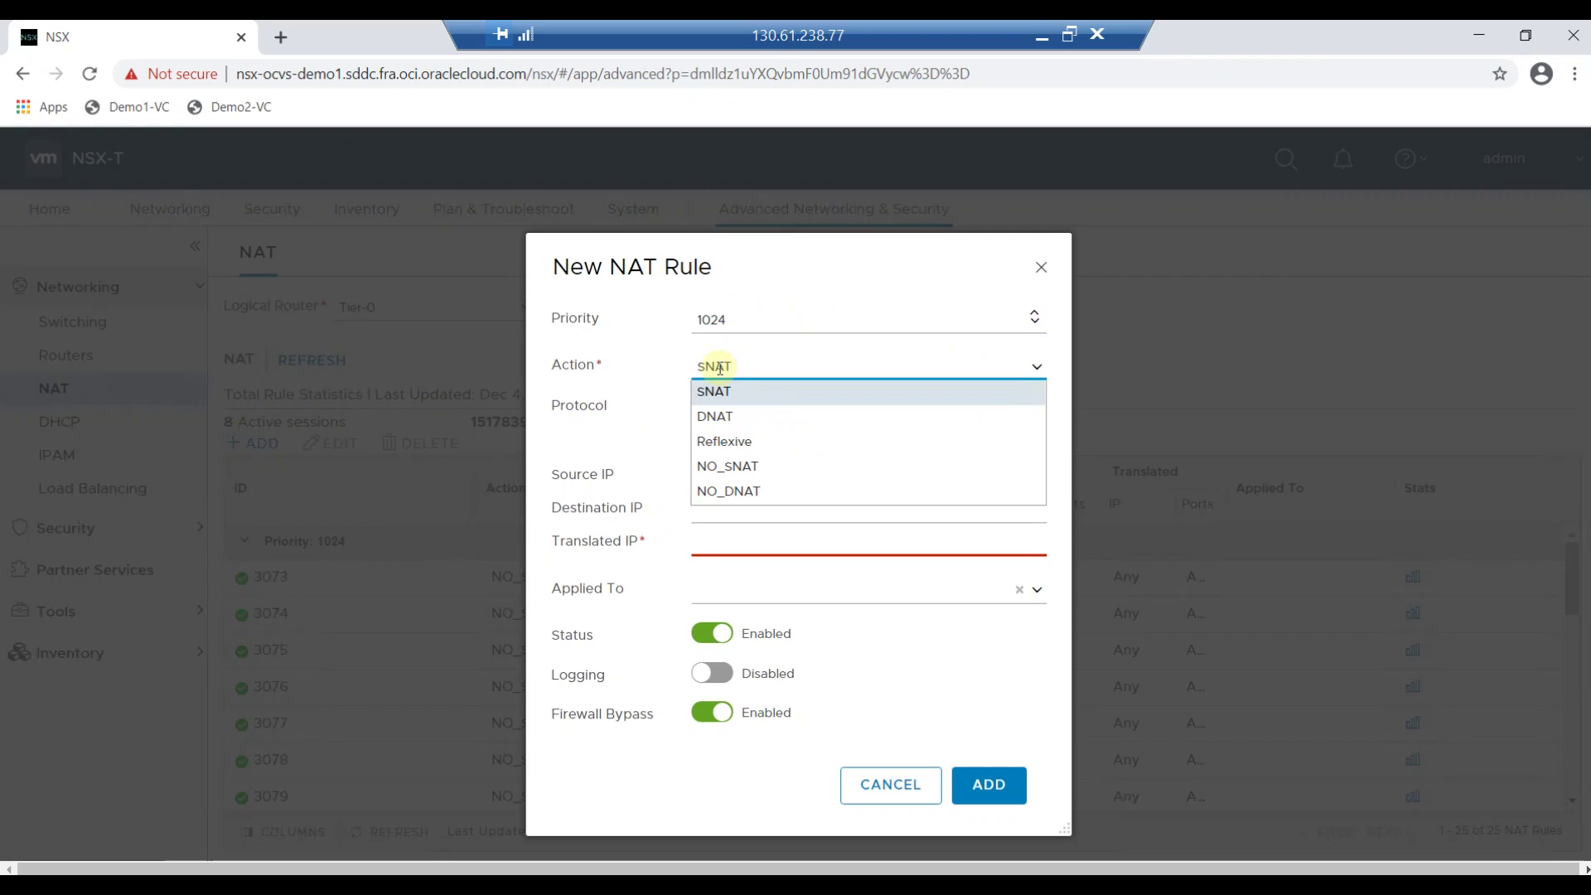
{"action": "left_click", "coordinate": [738, 467]}
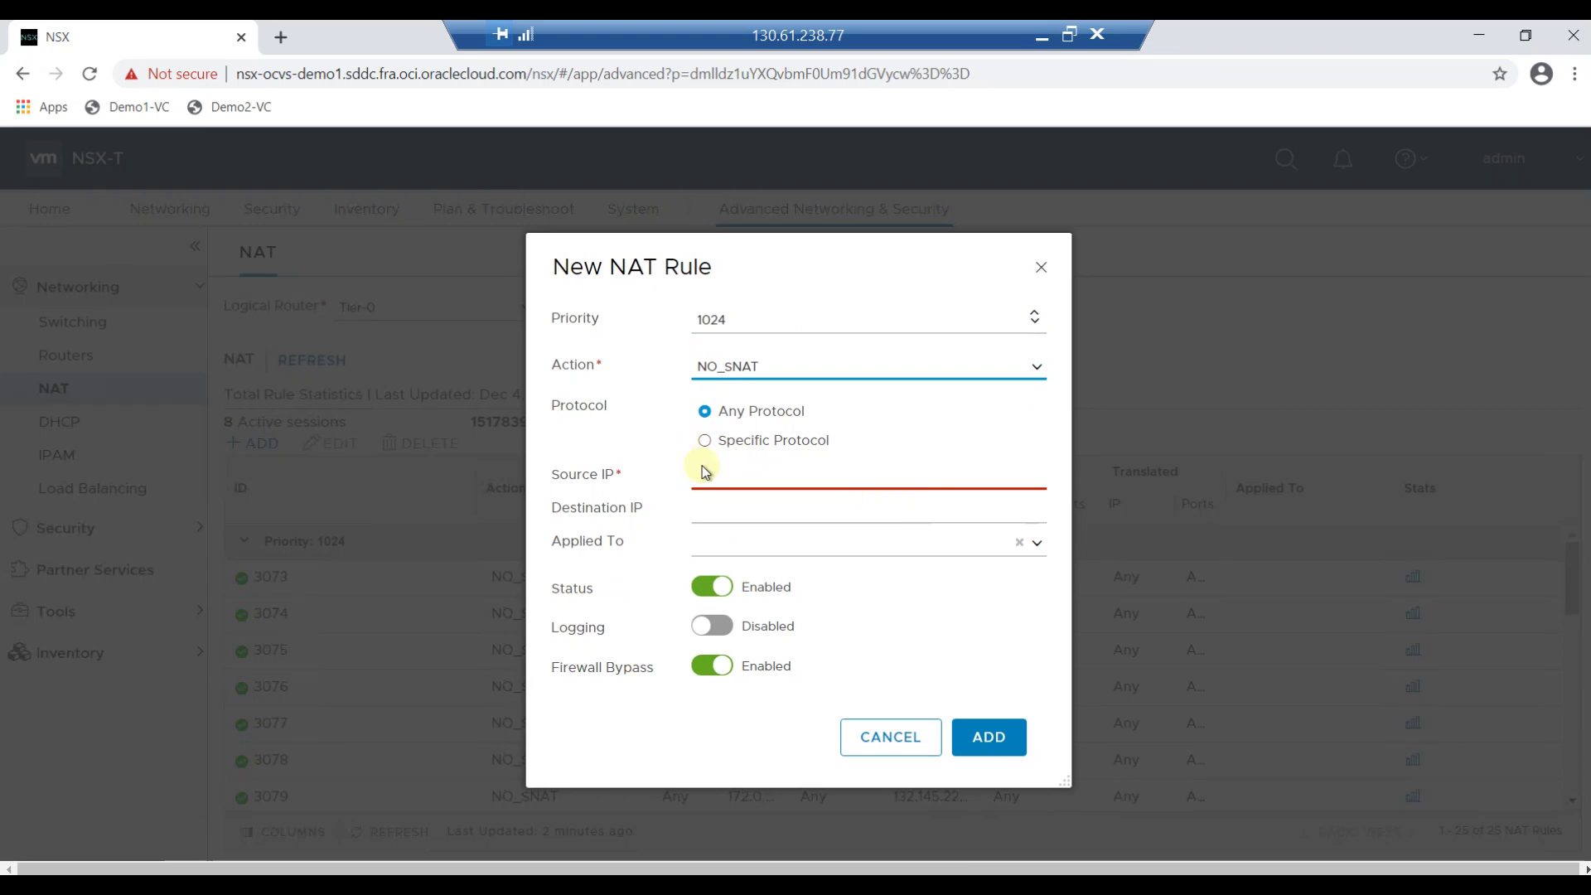
{"action": "left_click", "coordinate": [708, 473]}
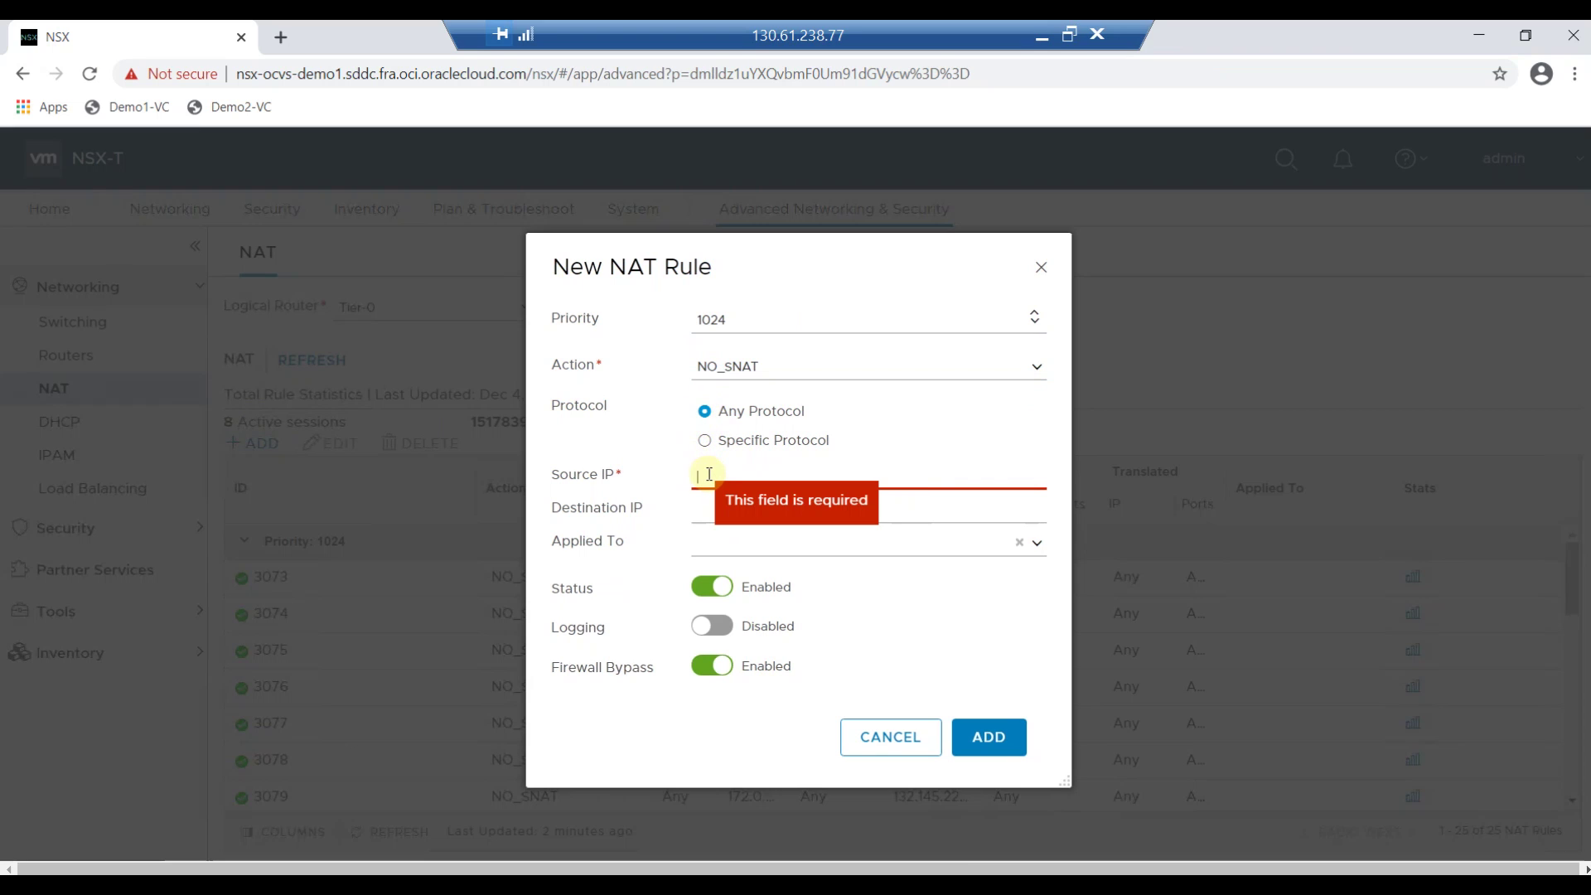
{"action": "type", "text": "172.19.0.0/24"}
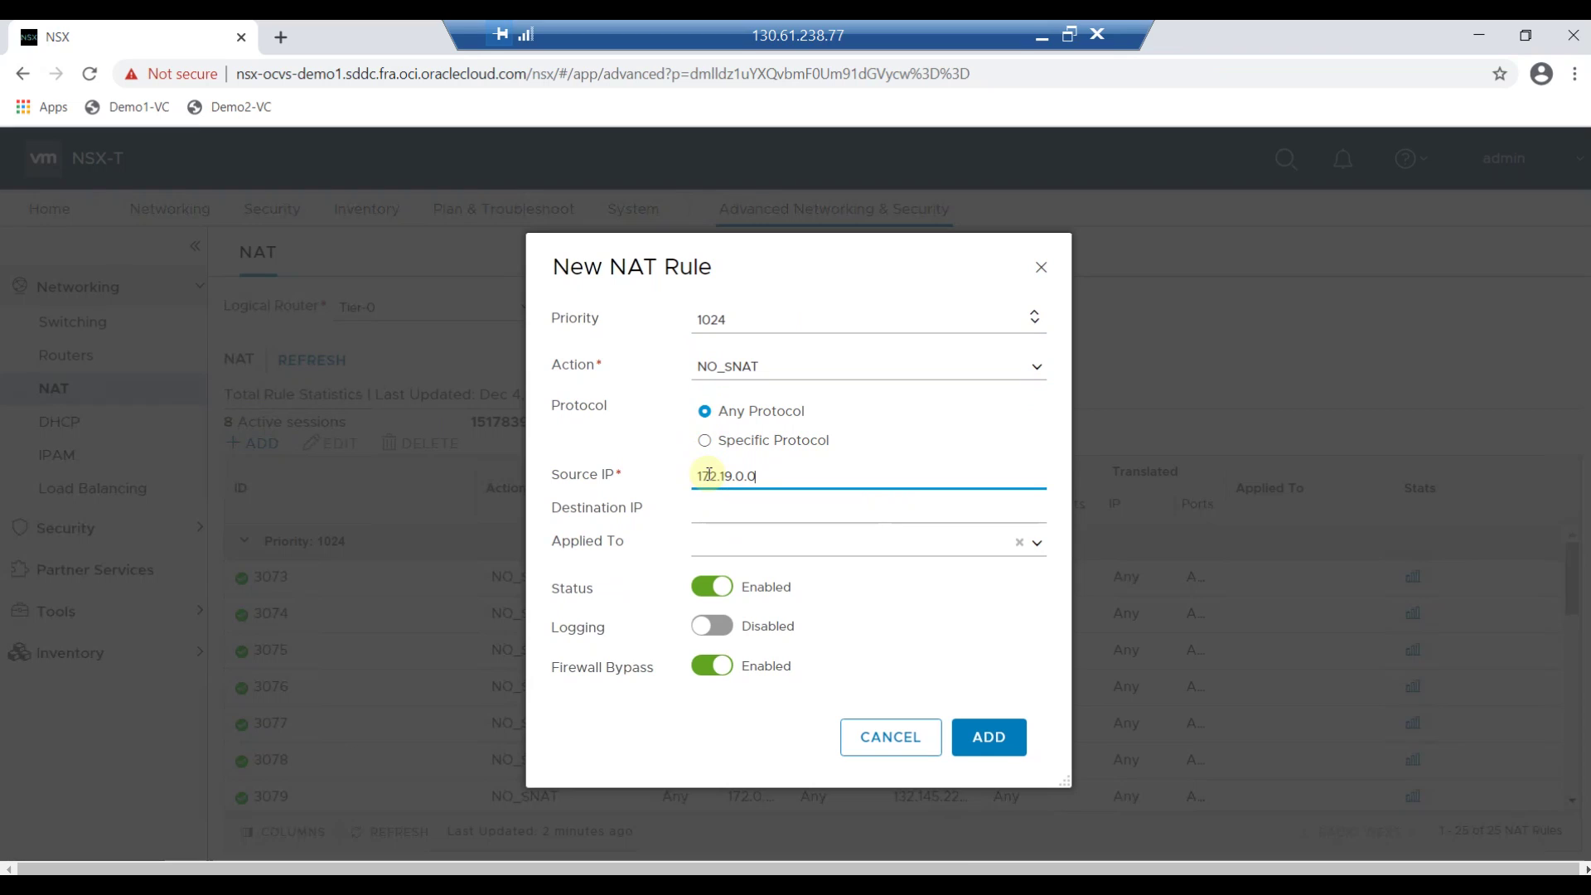
{"action": "left_click", "coordinate": [722, 507]}
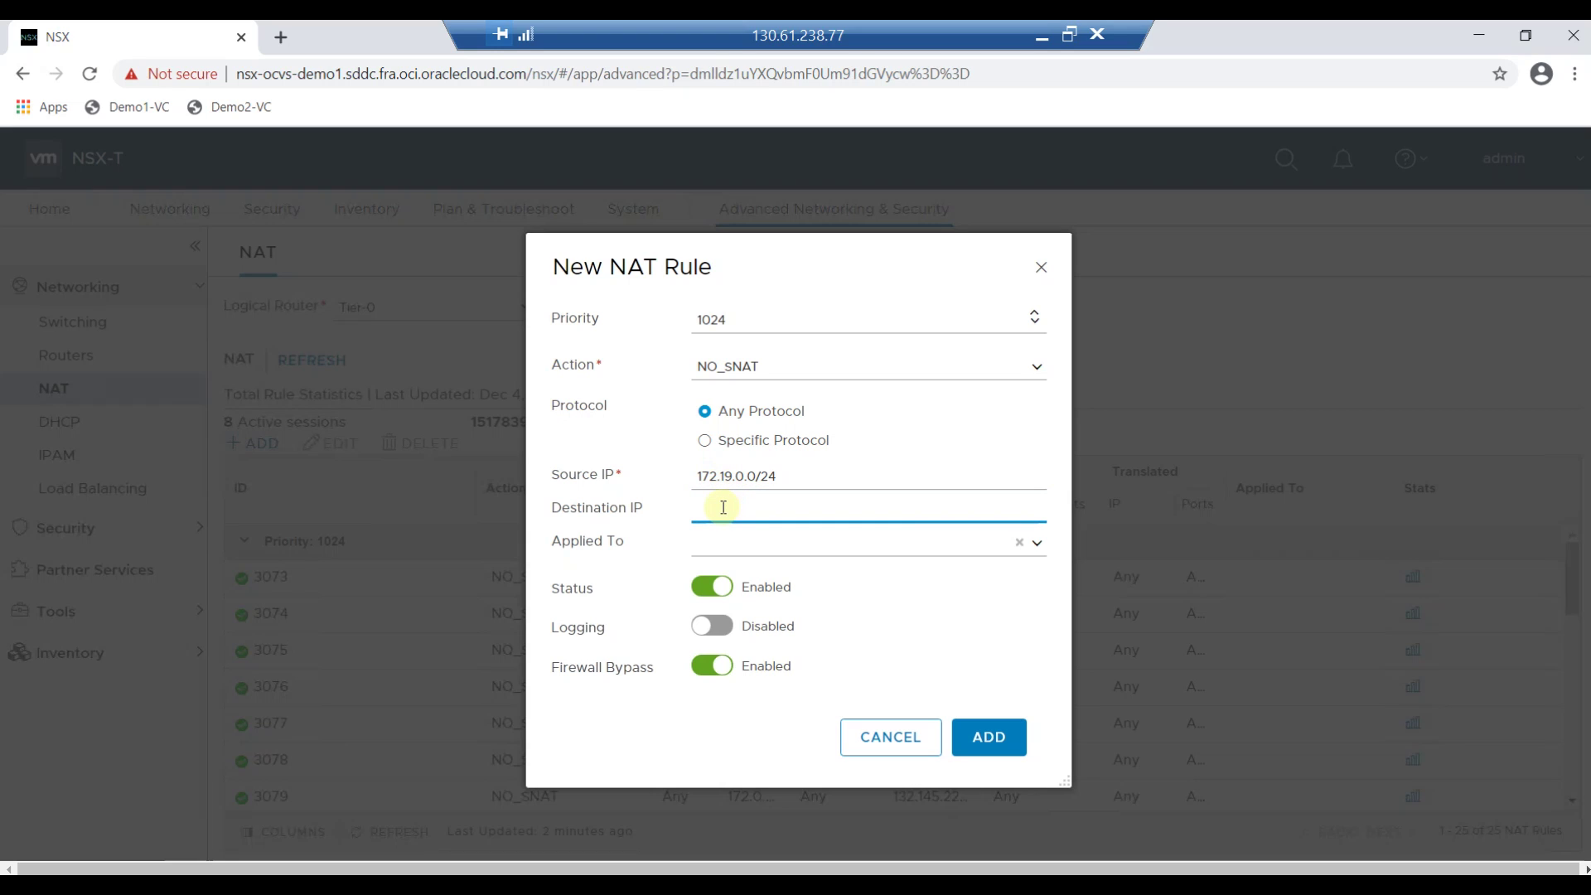
{"action": "type", "text": "10"}
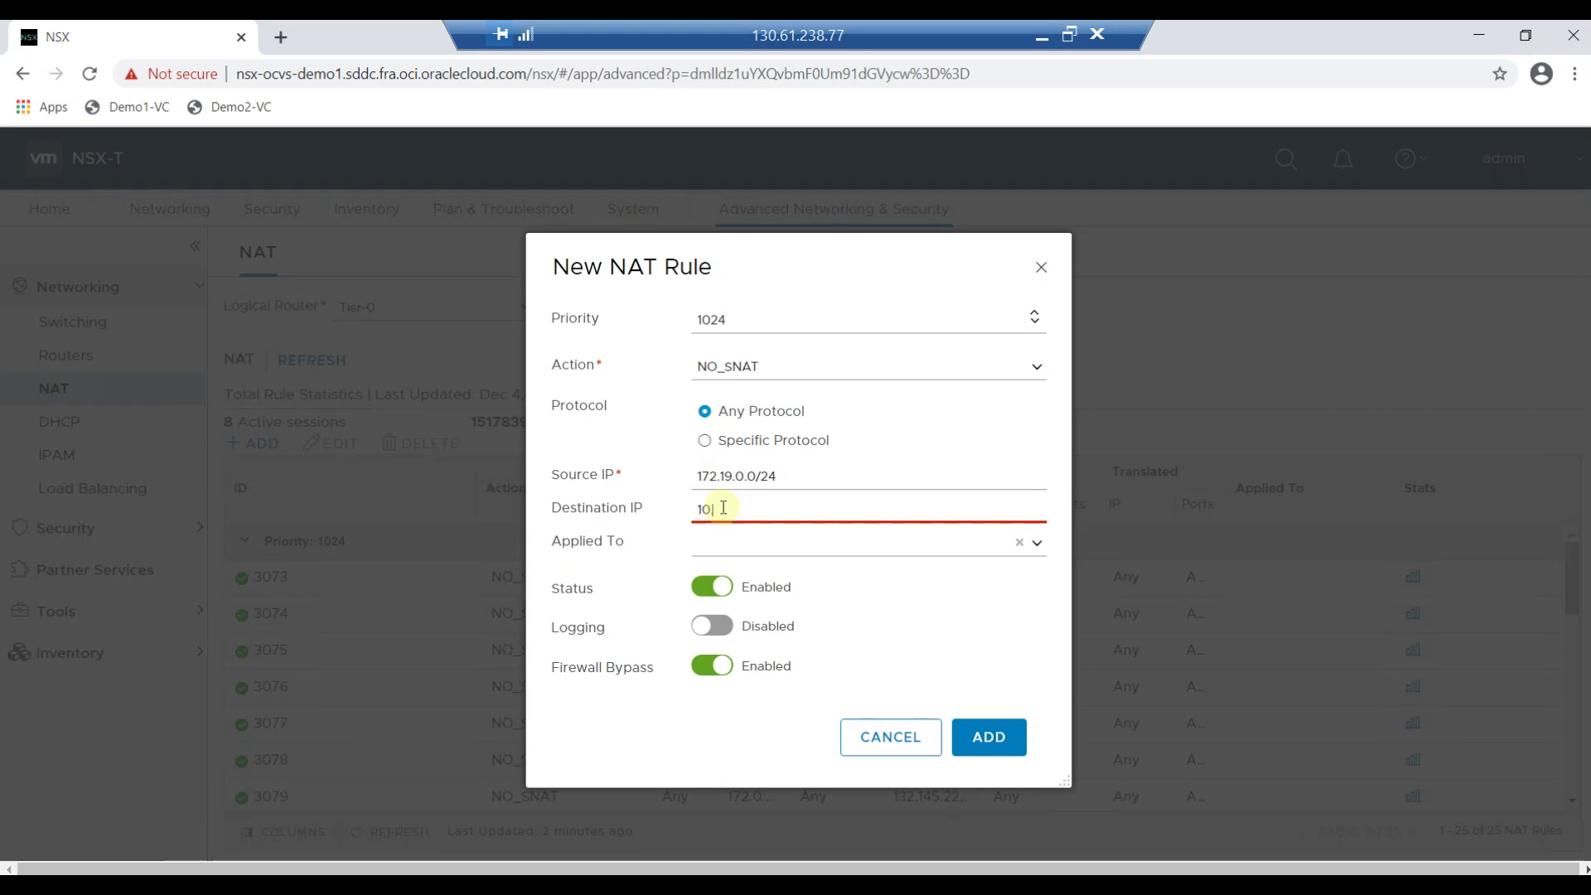
{"action": "type", "text": ".3.0.0"}
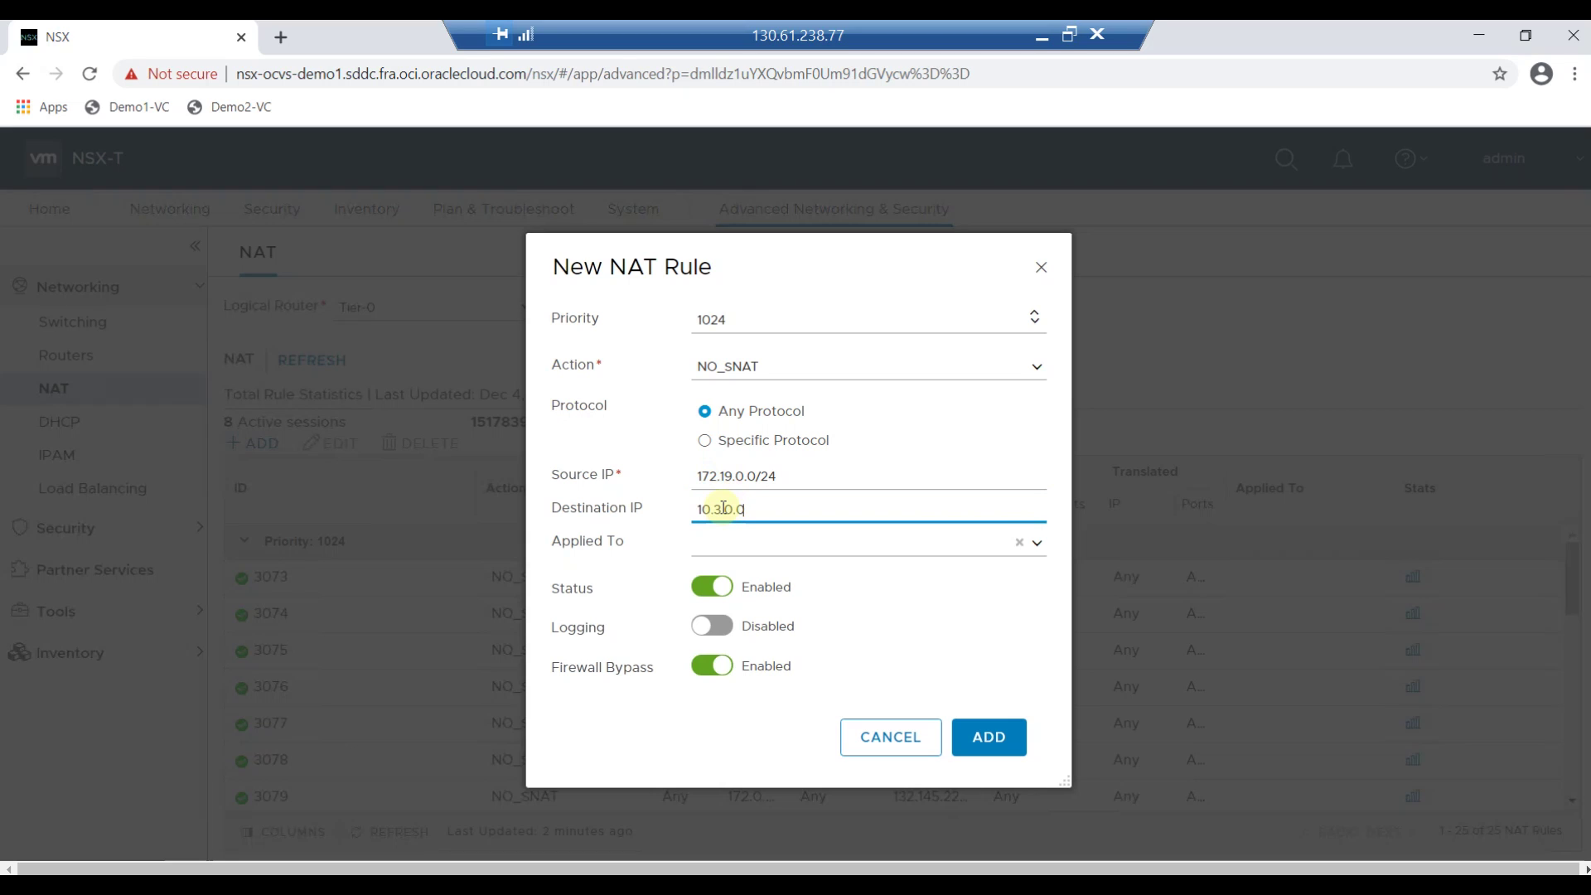
{"action": "type", "text": "/16"}
{"action": "left_click", "coordinate": [984, 729]}
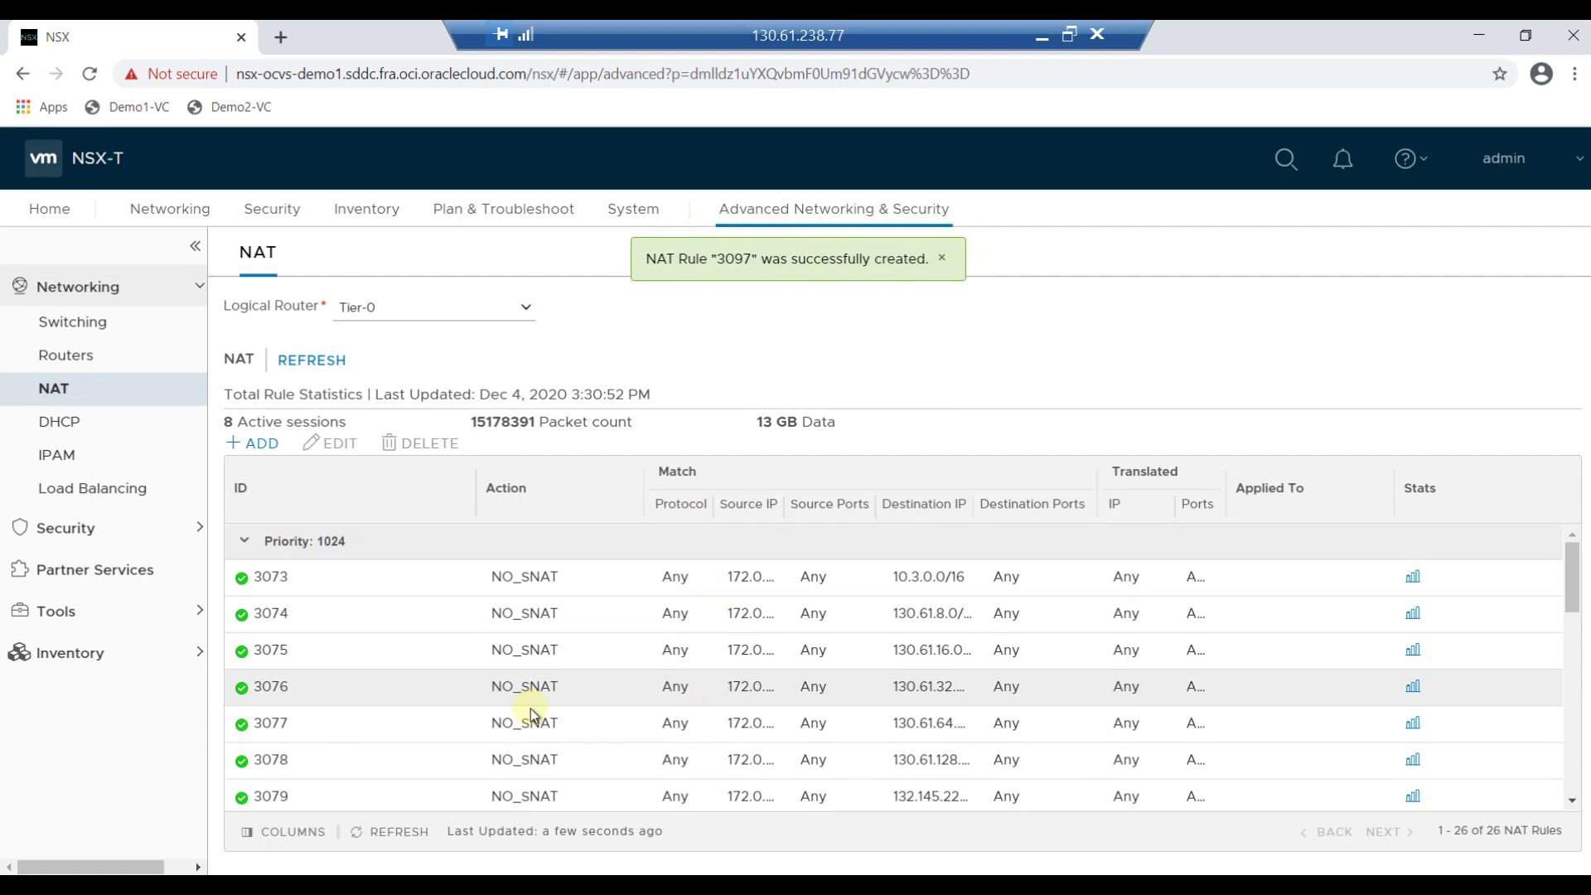
Step: Scroll down to confirm rule 3097 is listed, then begin another new NAT rule
{"action": "scroll", "coordinate": [531, 708], "scroll_direction": "down", "scroll_amount": 8}
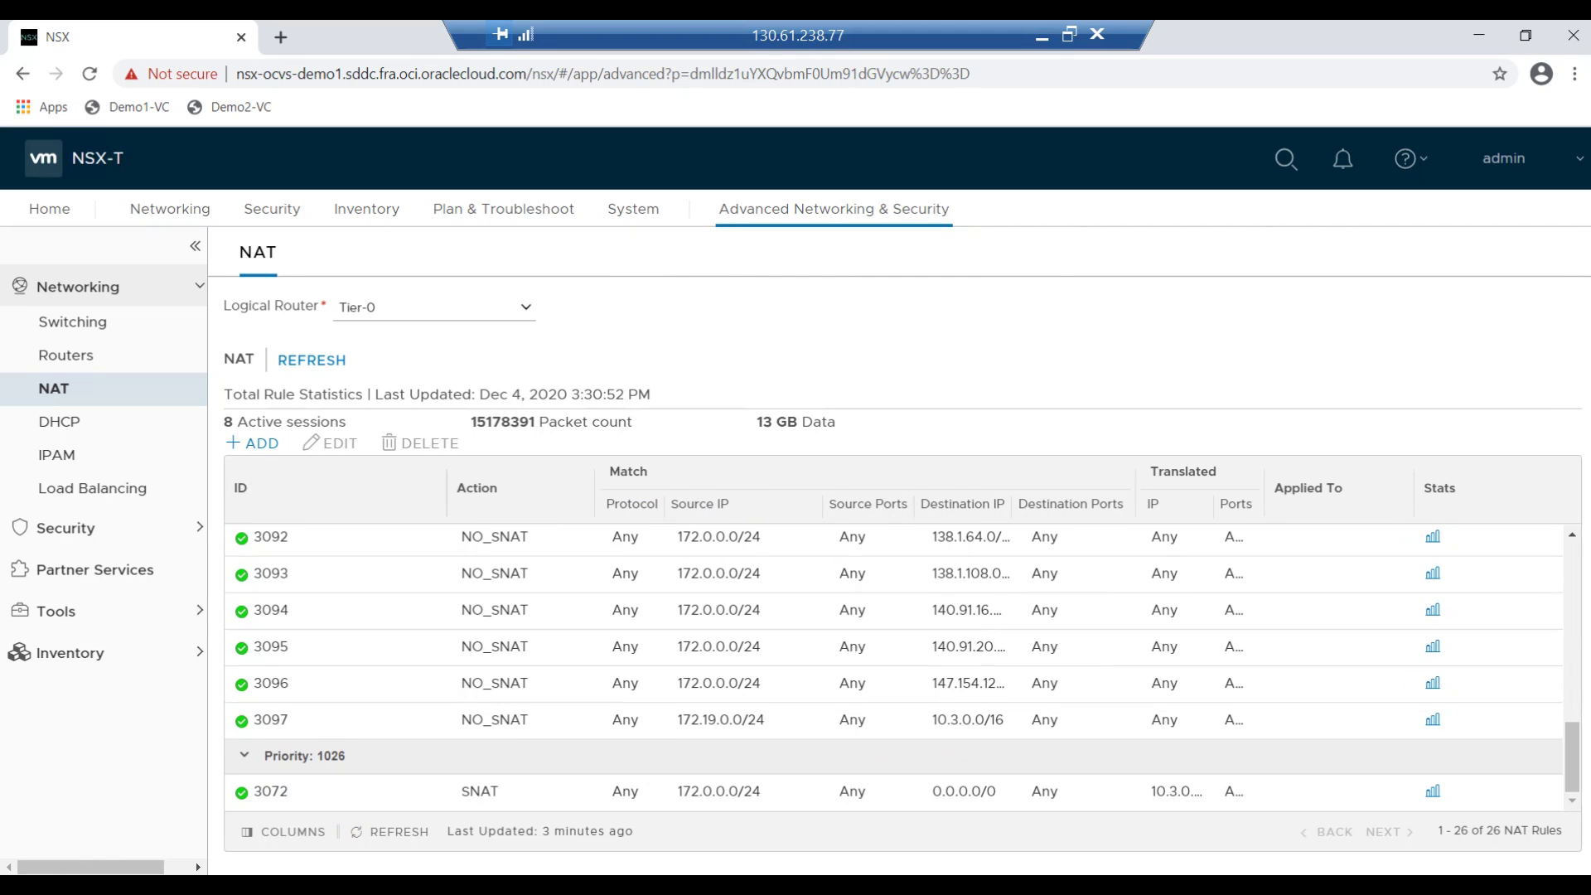
{"action": "left_click", "coordinate": [248, 448]}
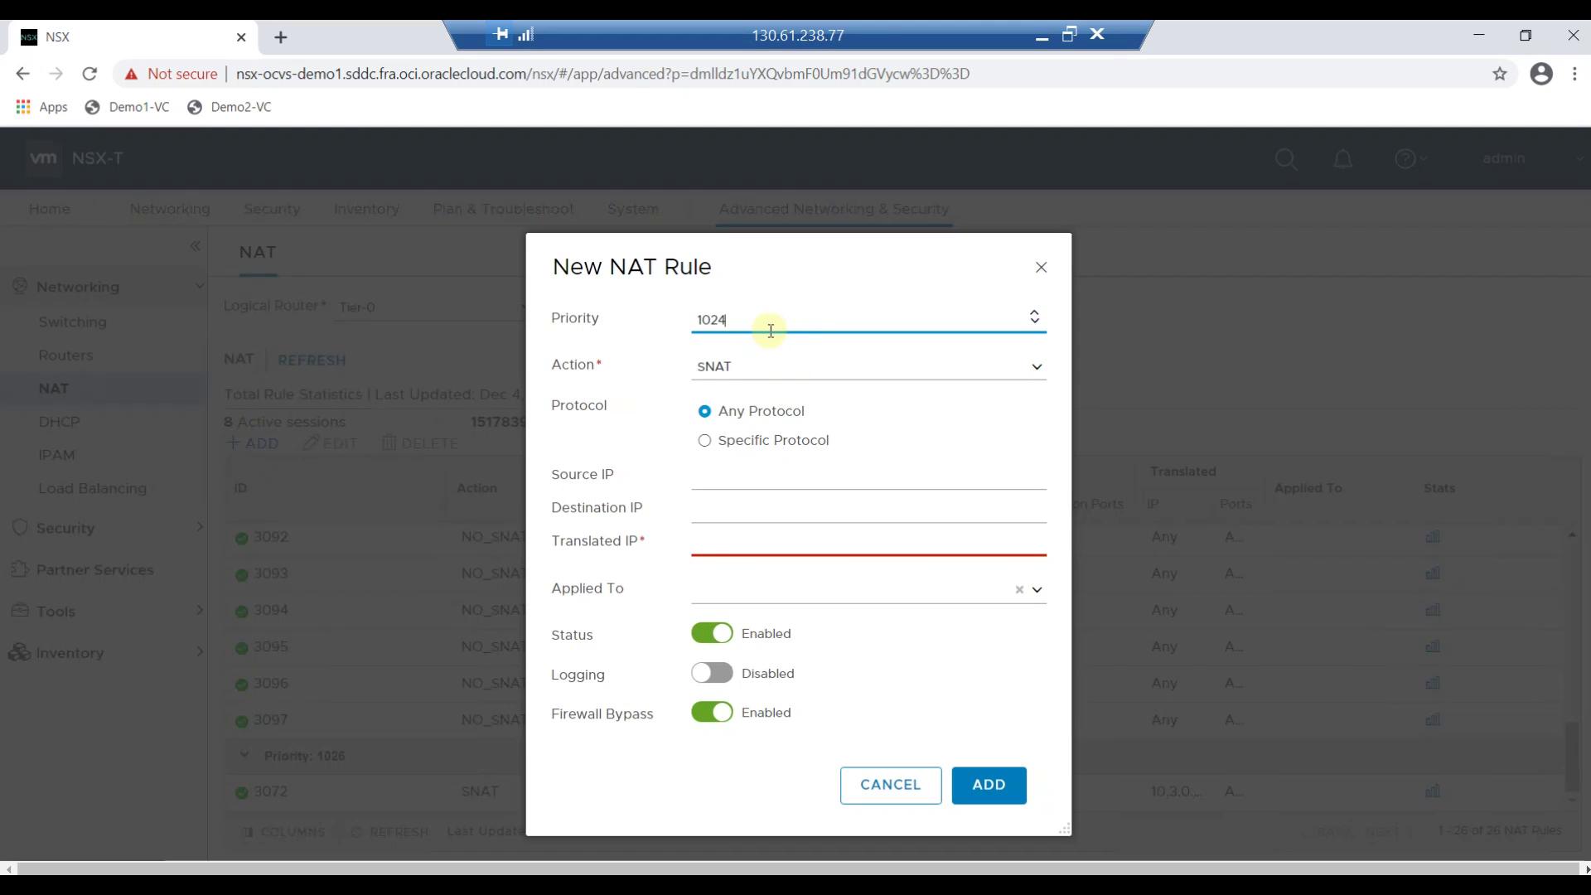
Step: Create a priority 1026 SNAT rule translating source 172.19.0.0/24 to 10.3.0.131
{"action": "key", "text": "BackSpace"}
{"action": "type", "text": "6"}
{"action": "left_click", "coordinate": [752, 370]}
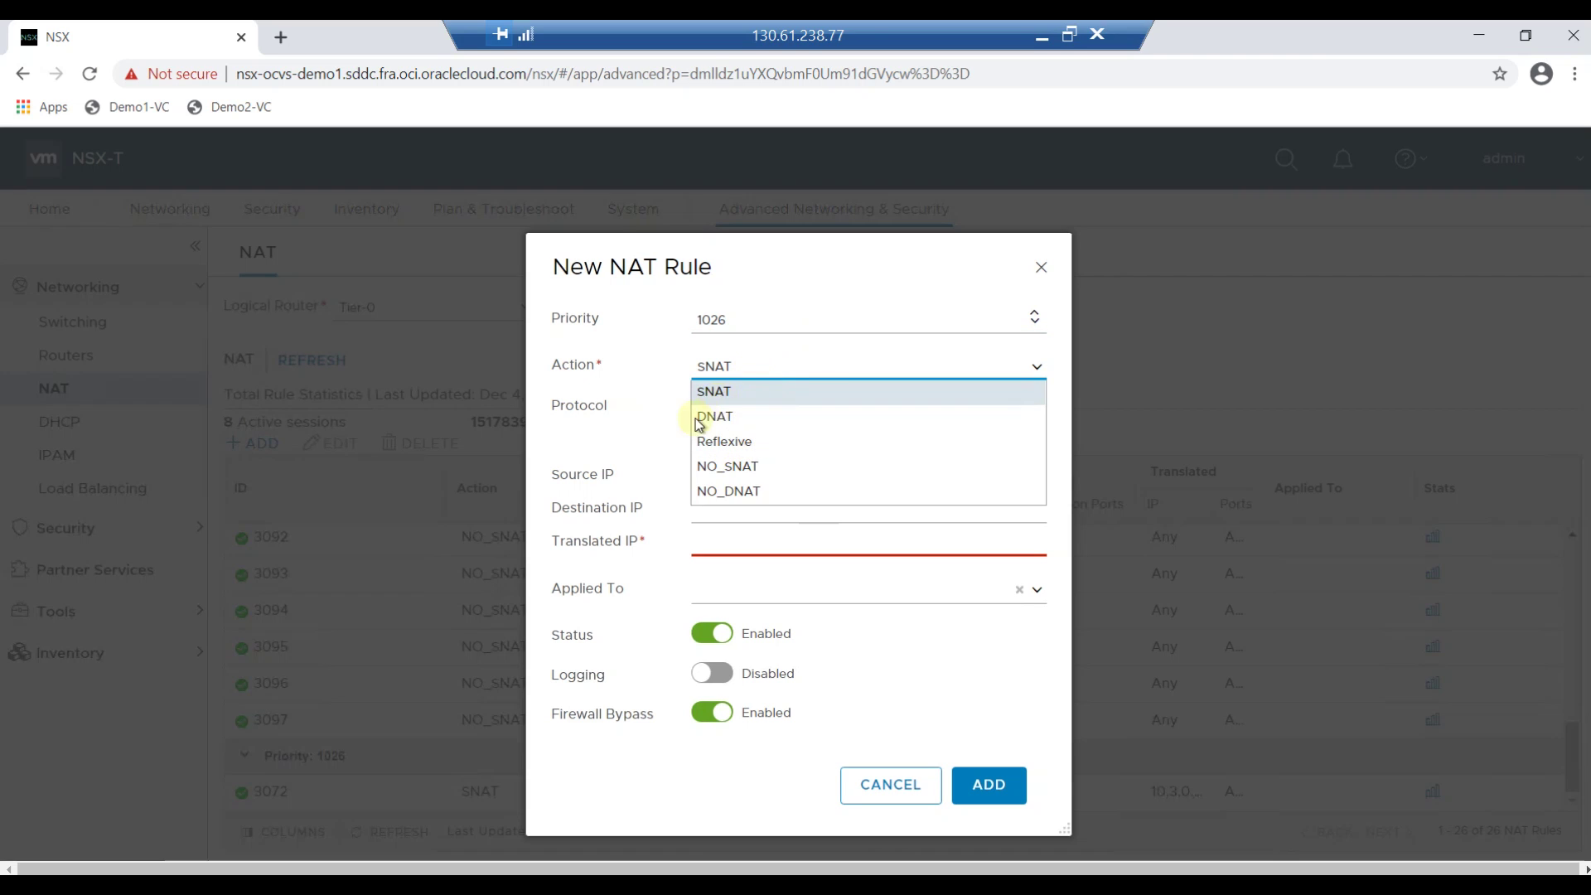
{"action": "left_click", "coordinate": [708, 398]}
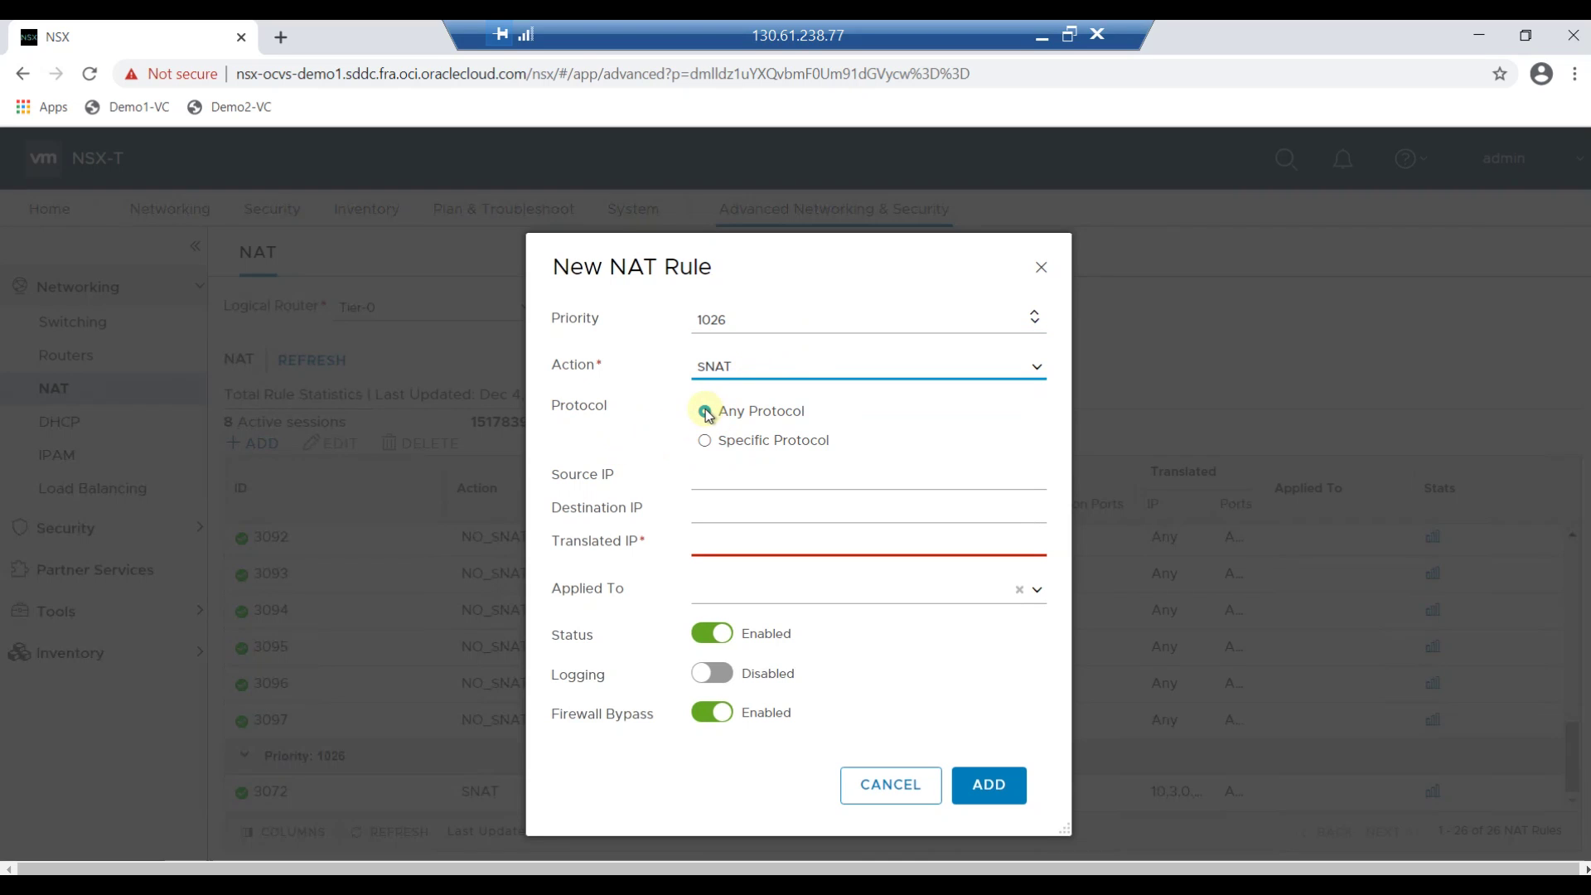
{"action": "left_click", "coordinate": [711, 481]}
{"action": "type", "text": "1"}
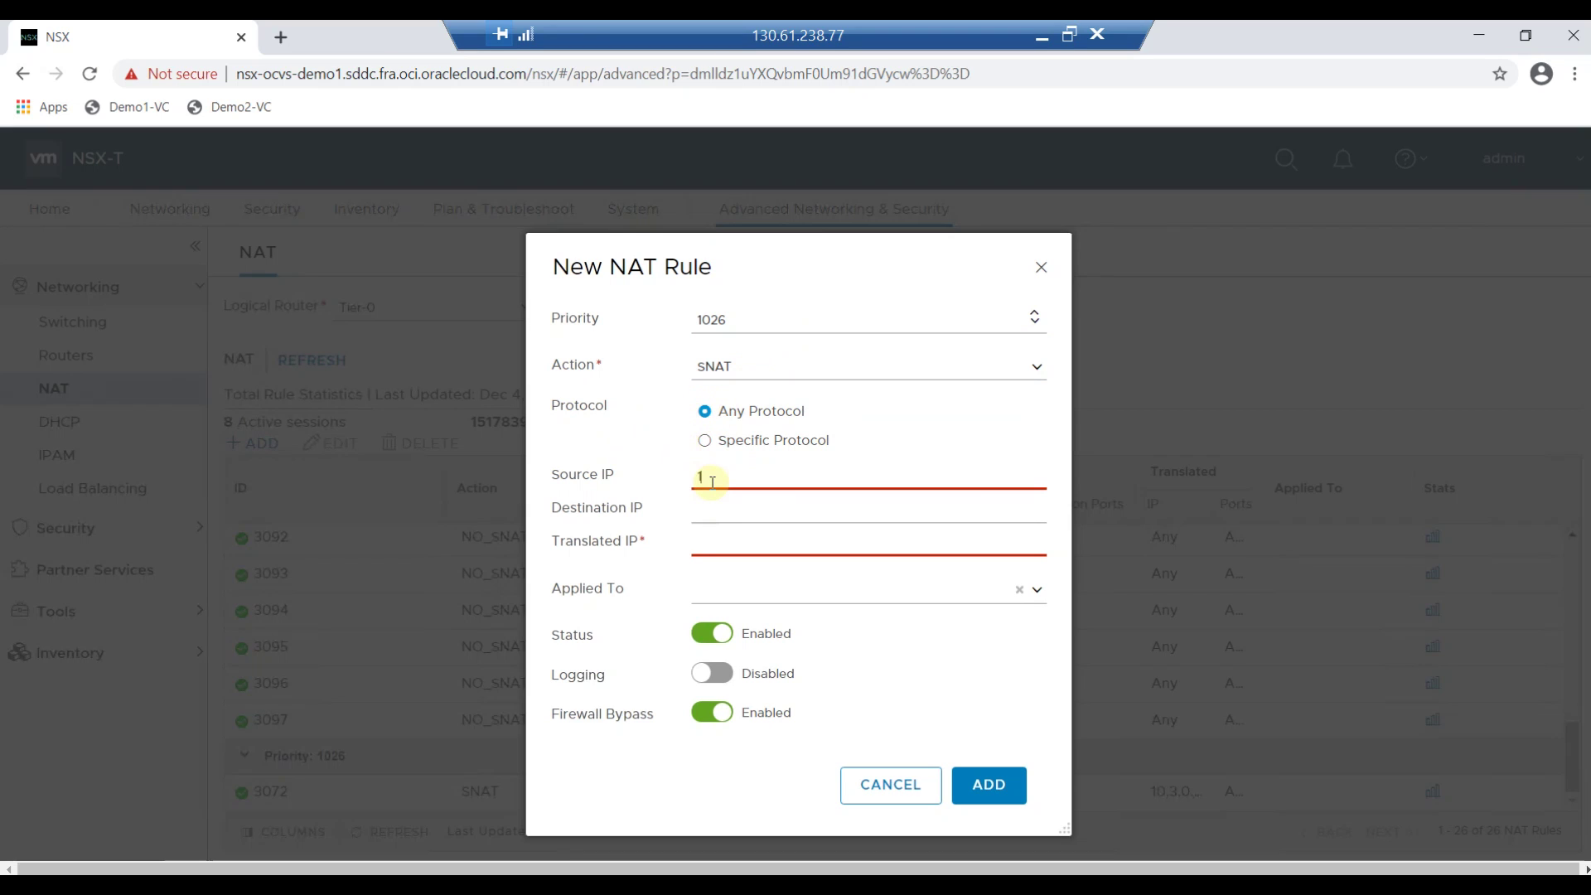
{"action": "type", "text": "72.19.0.0/24"}
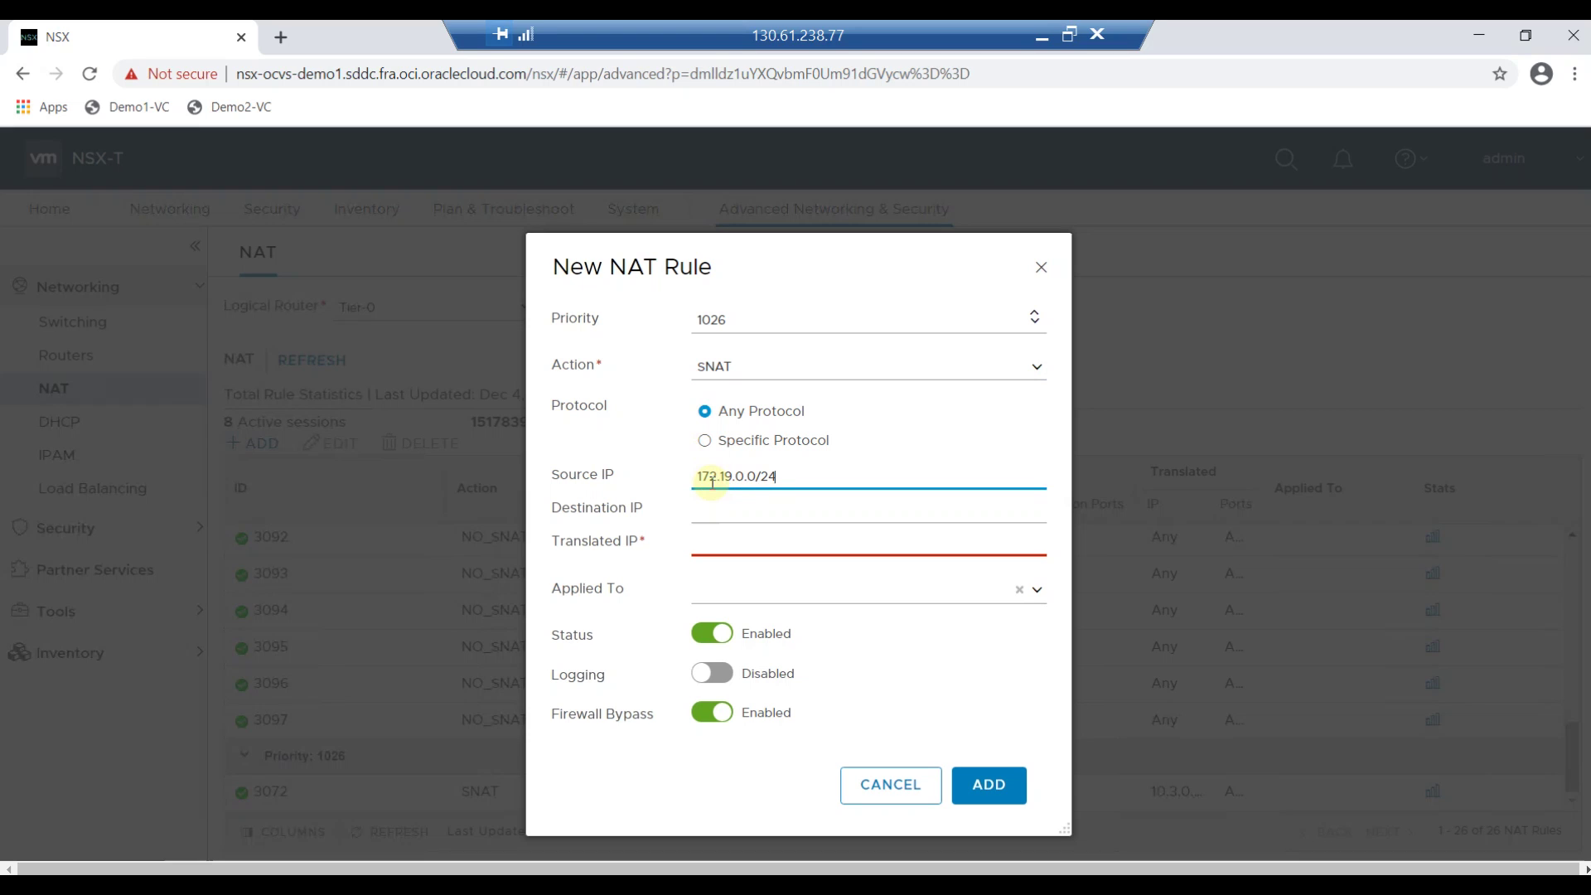
{"action": "left_click", "coordinate": [719, 546]}
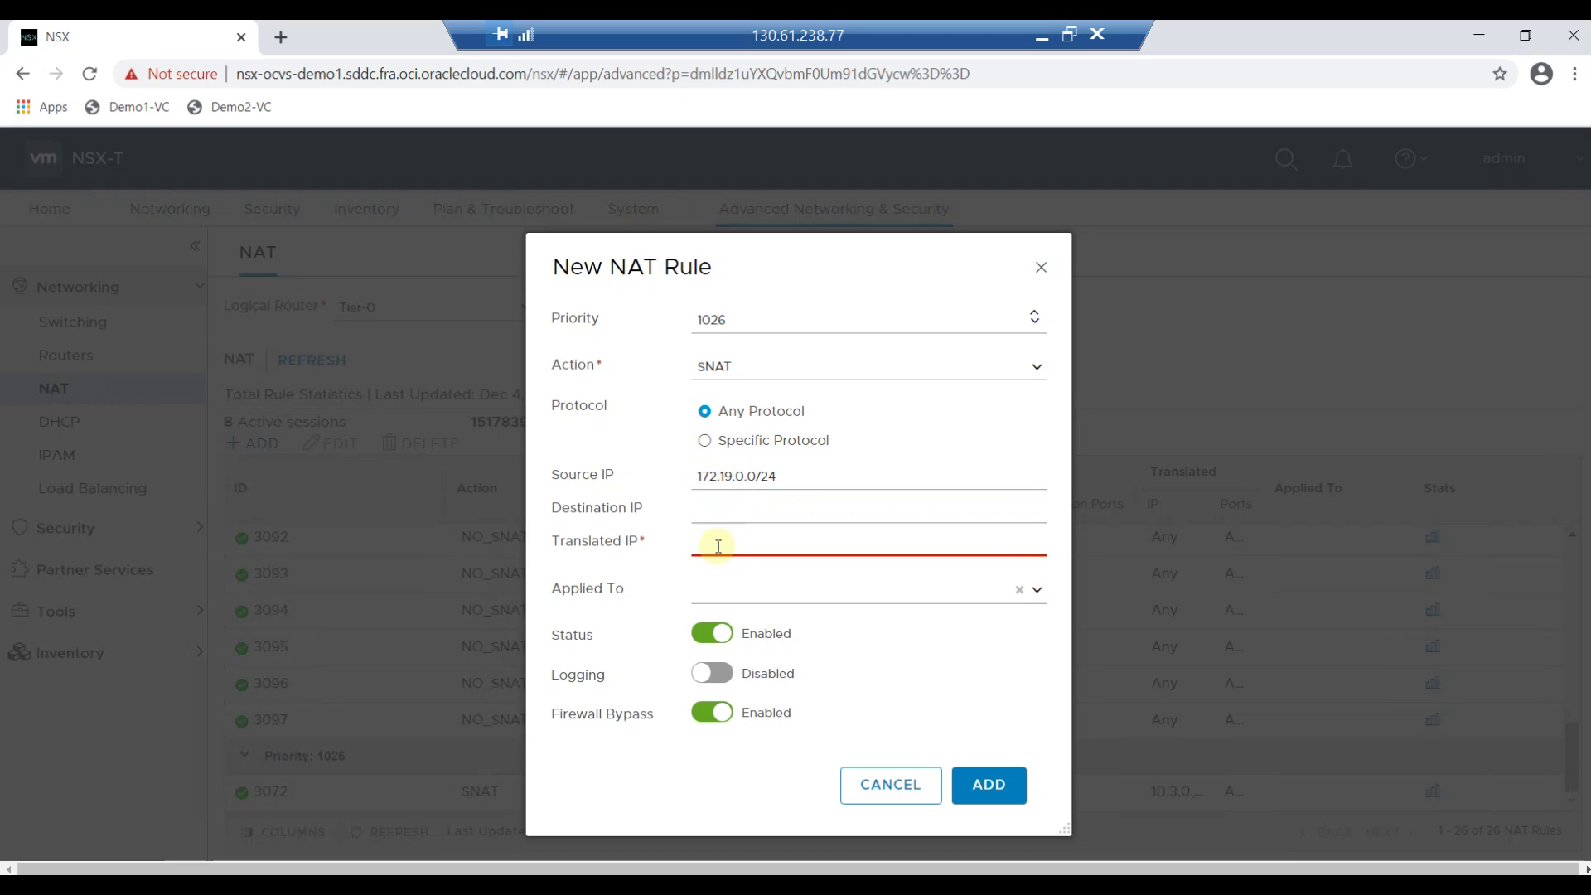
{"action": "type", "text": "10.3.0.131"}
{"action": "left_click", "coordinate": [1022, 789]}
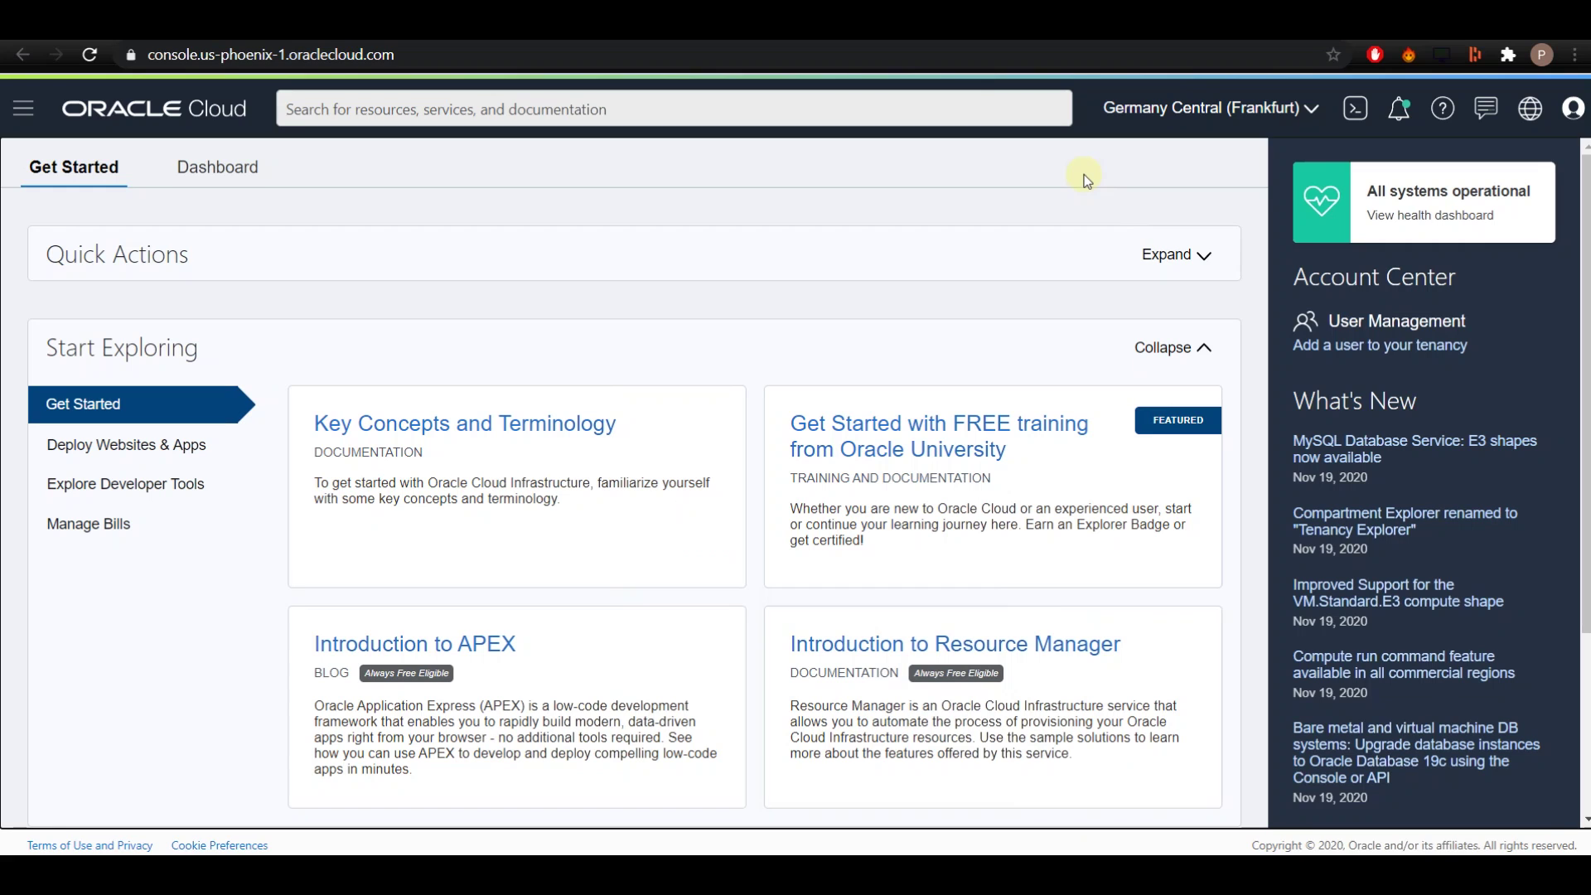
Step: Navigate to OCVS_Demo1's VLAN-OCVS-Demo1-NSX Edge Uplink 1 route table and start adding a route rule
{"action": "left_click", "coordinate": [35, 108]}
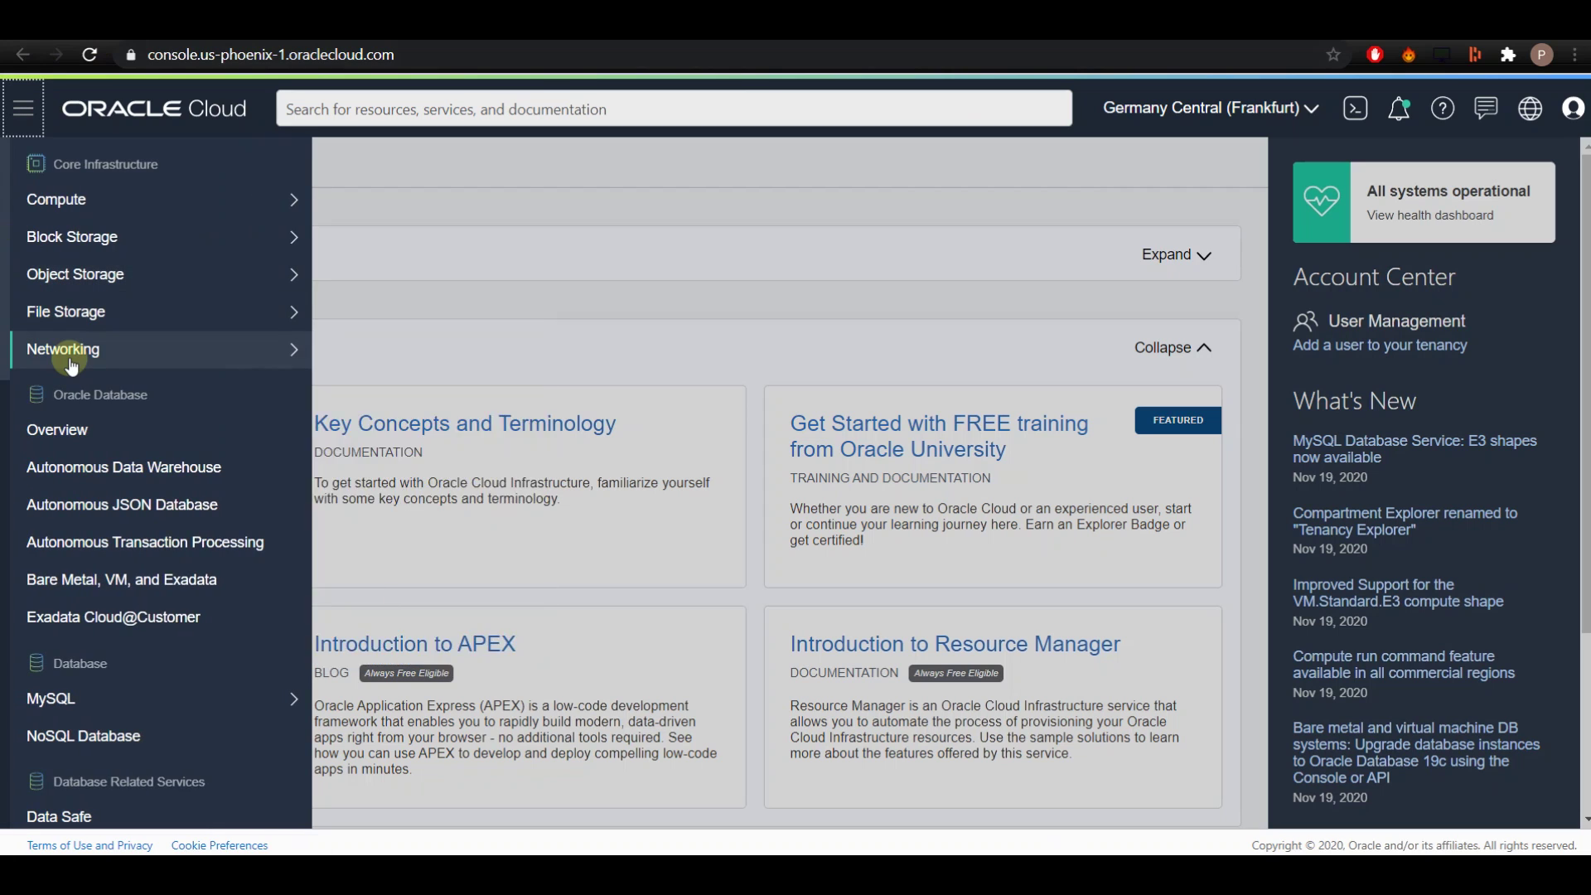
{"action": "mouse_move", "coordinate": [71, 365]}
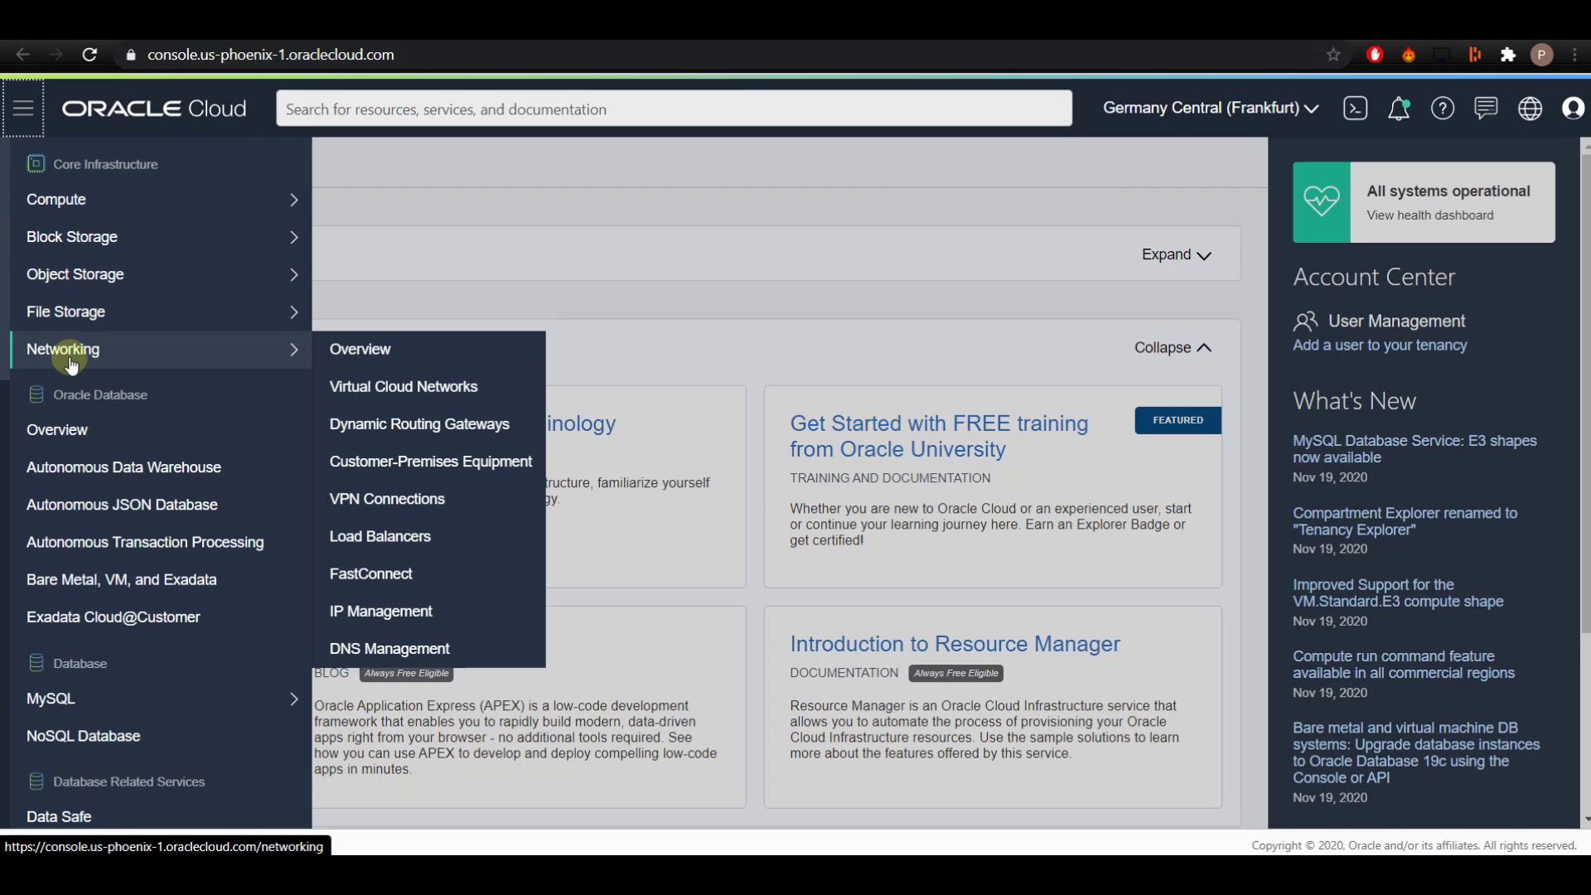
{"action": "left_click", "coordinate": [370, 382]}
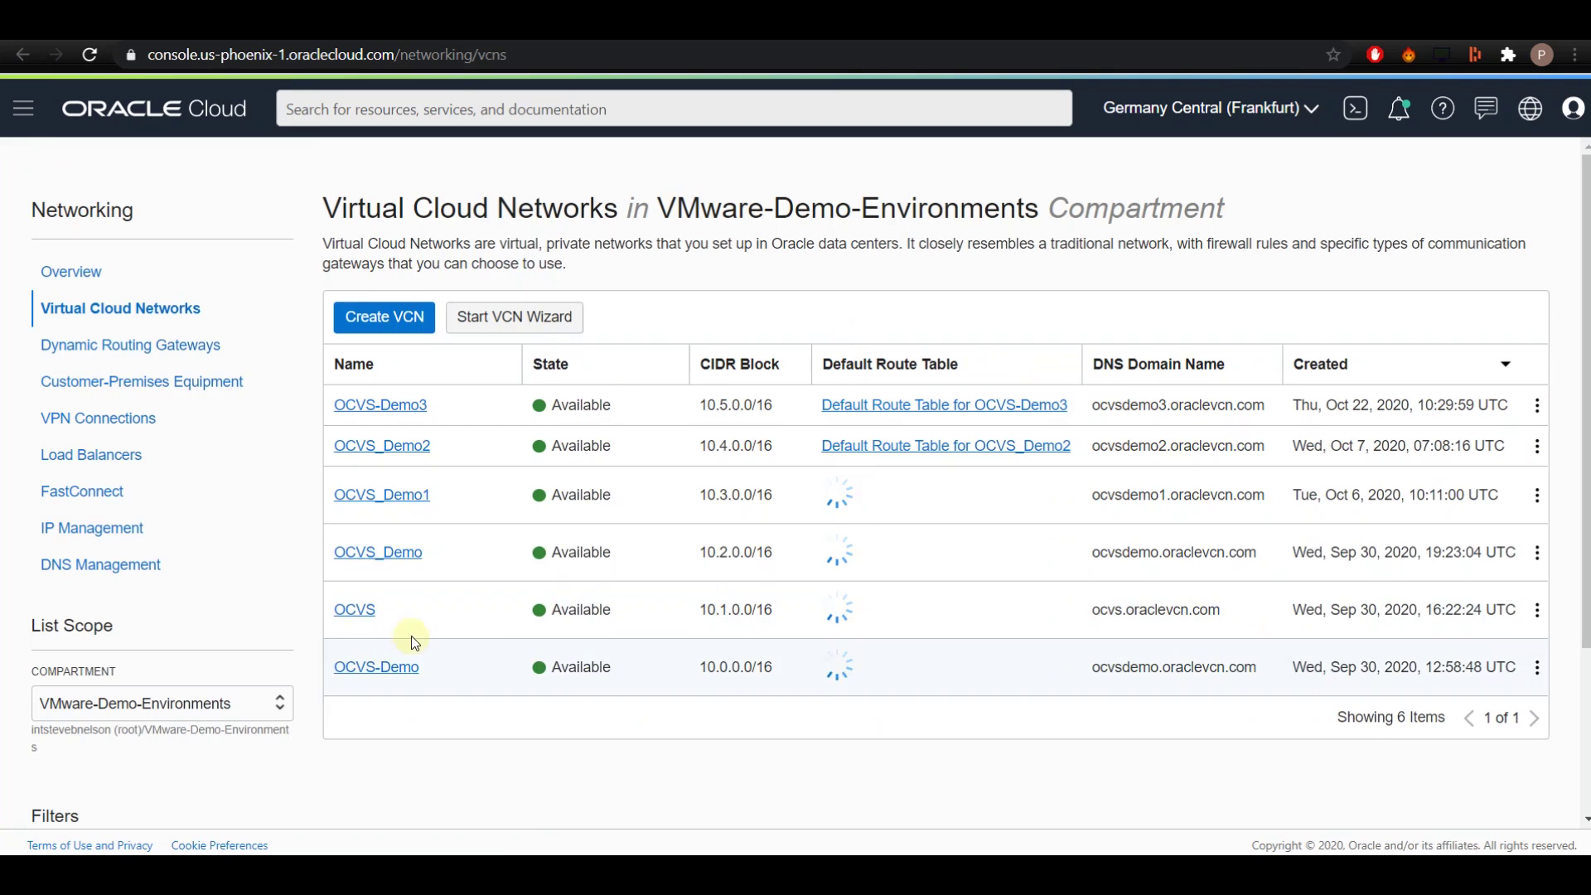
{"action": "left_click", "coordinate": [412, 493]}
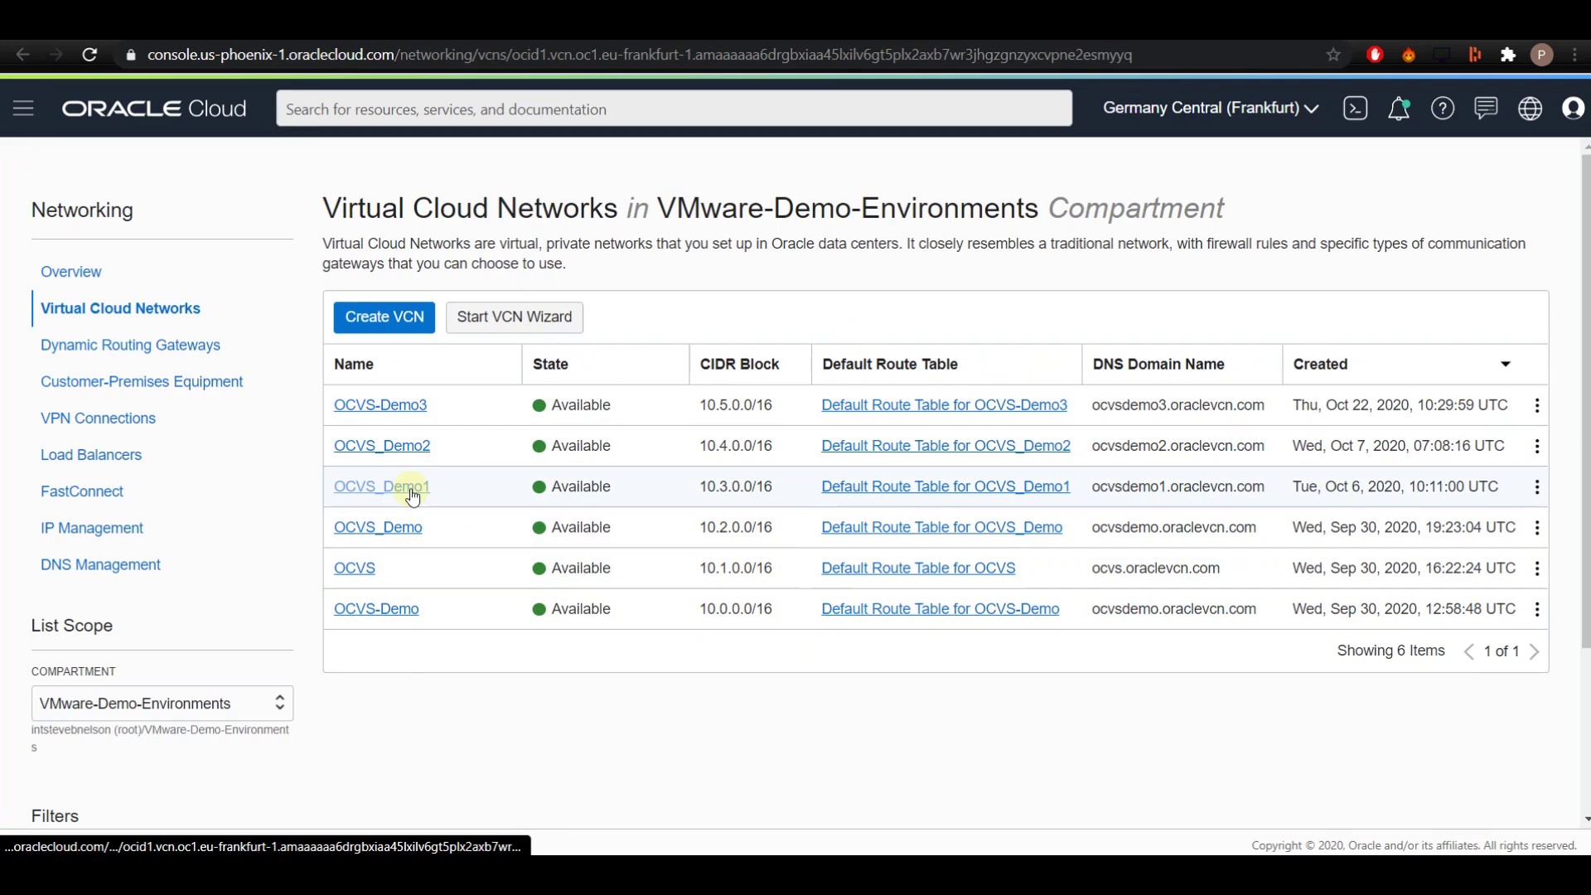
{"action": "scroll", "coordinate": [390, 593], "scroll_direction": "down", "scroll_amount": 1}
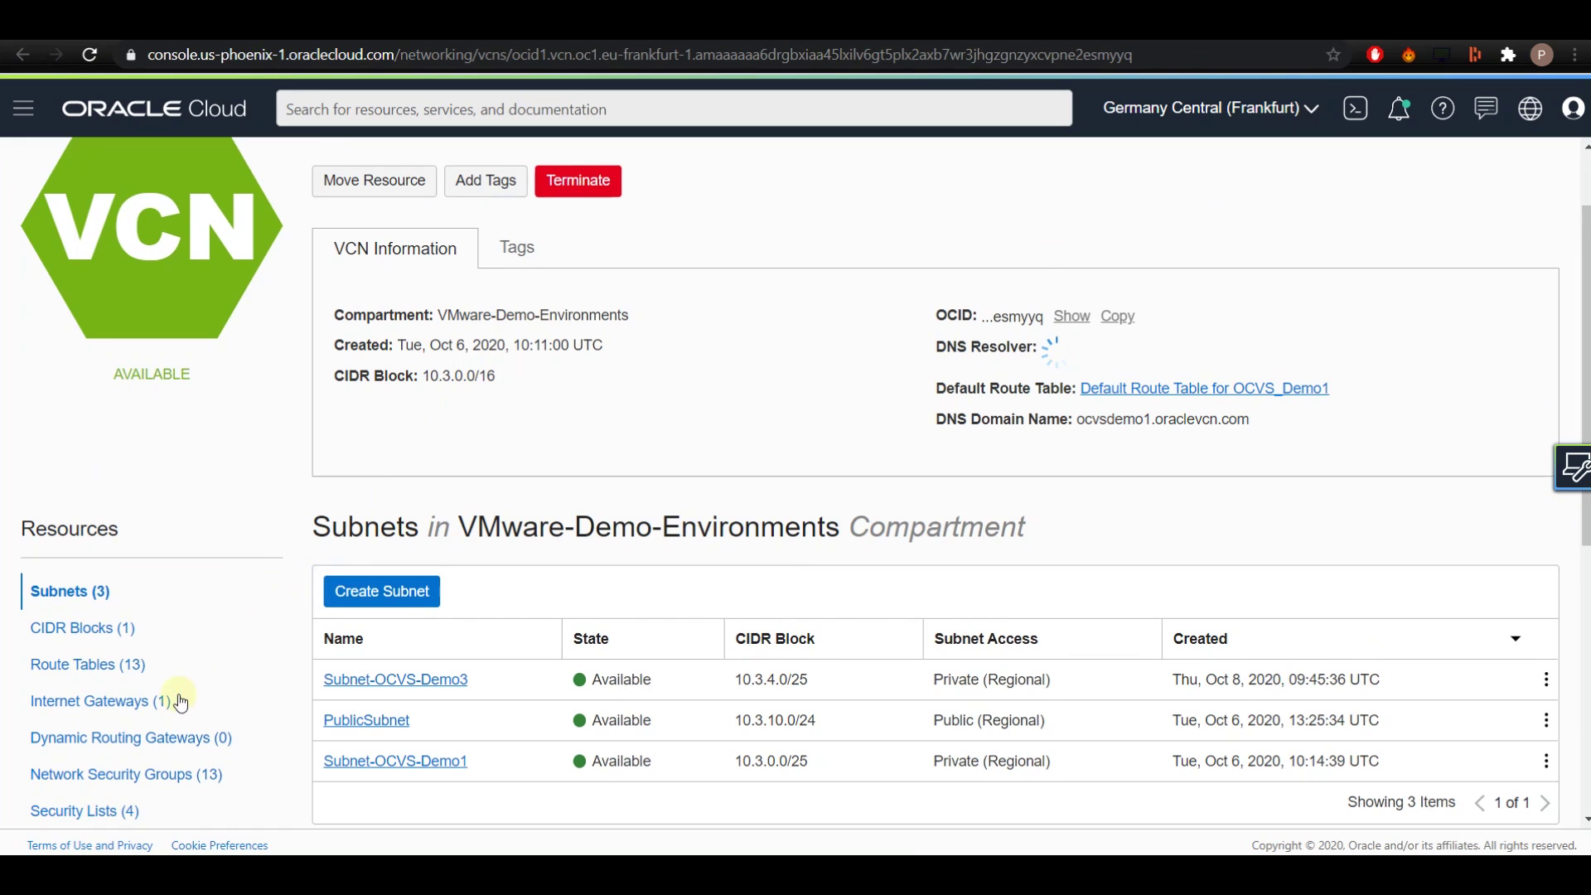
{"action": "left_click", "coordinate": [101, 660]}
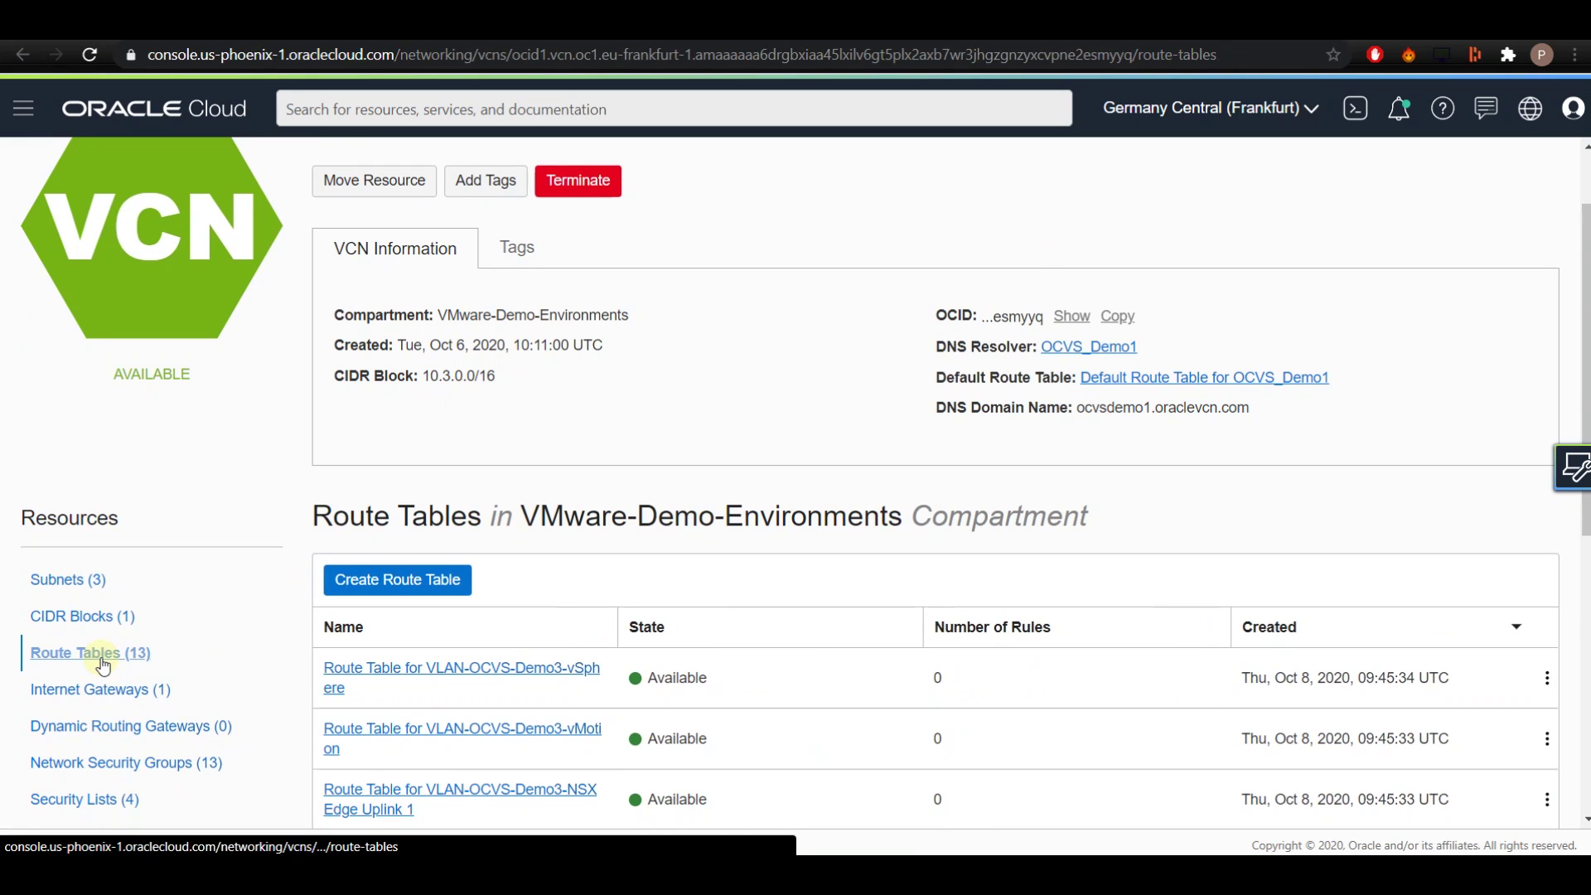
{"action": "scroll", "coordinate": [526, 518], "scroll_direction": "down", "scroll_amount": 7}
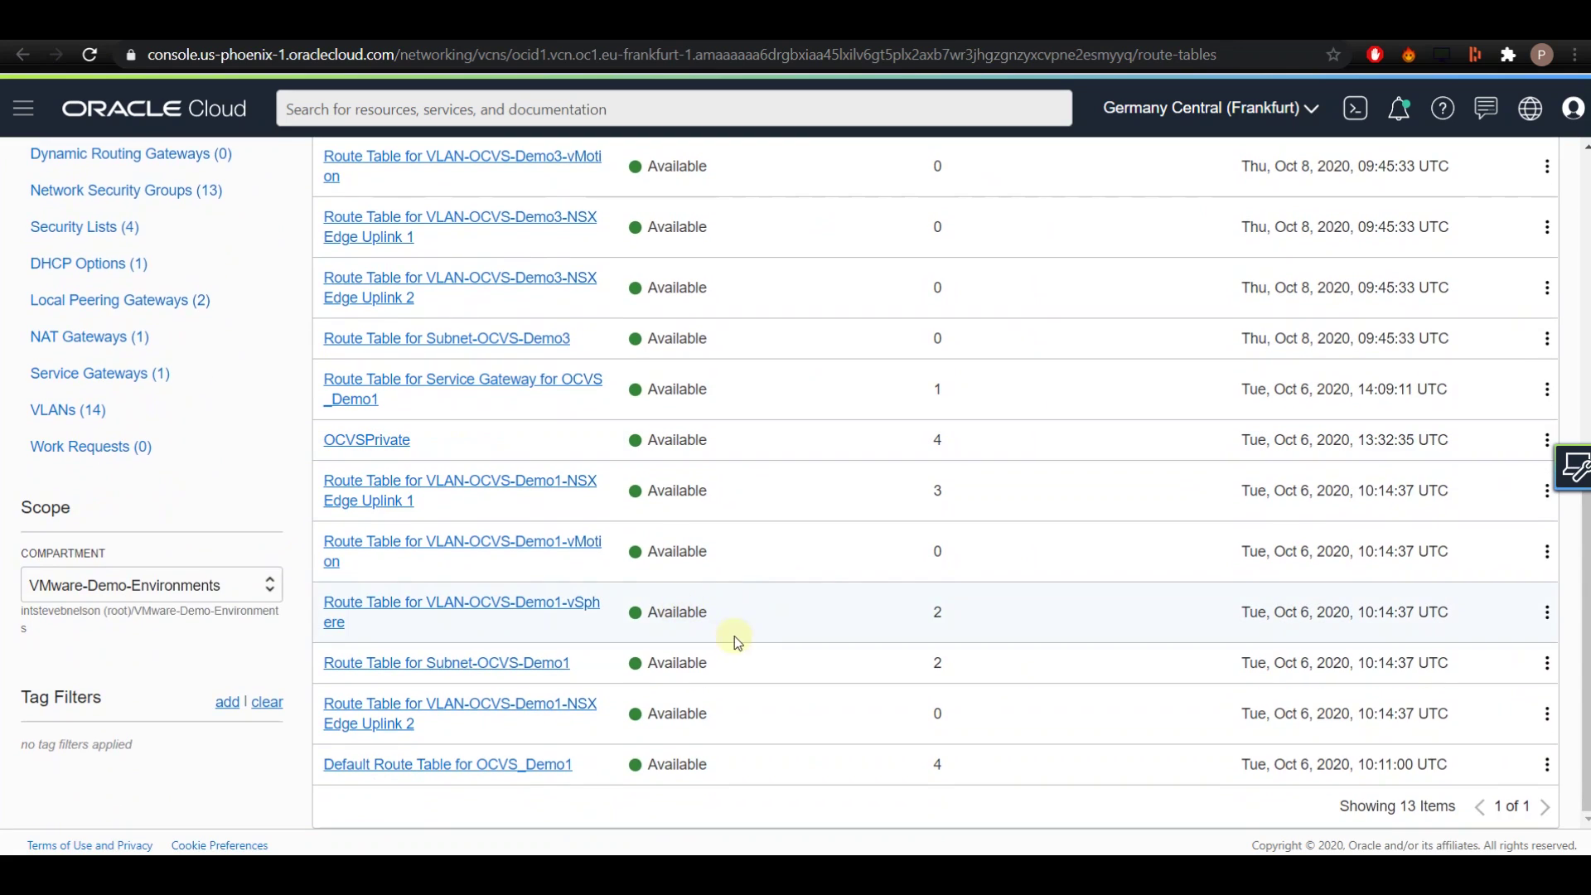
{"action": "left_click", "coordinate": [514, 491]}
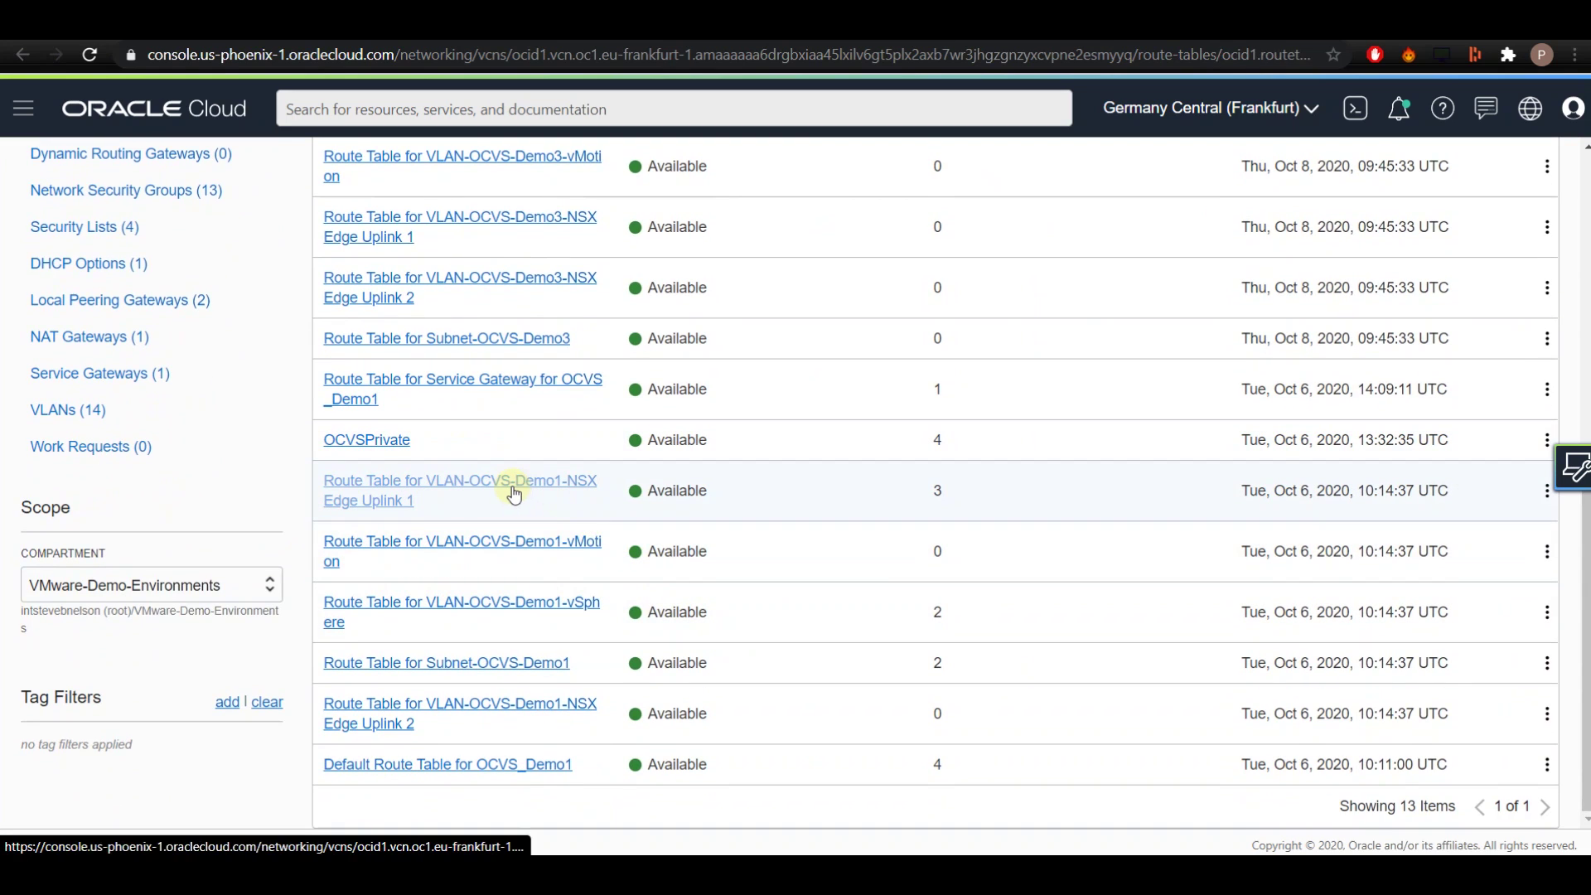
{"action": "scroll", "coordinate": [745, 479], "scroll_direction": "down", "scroll_amount": 1}
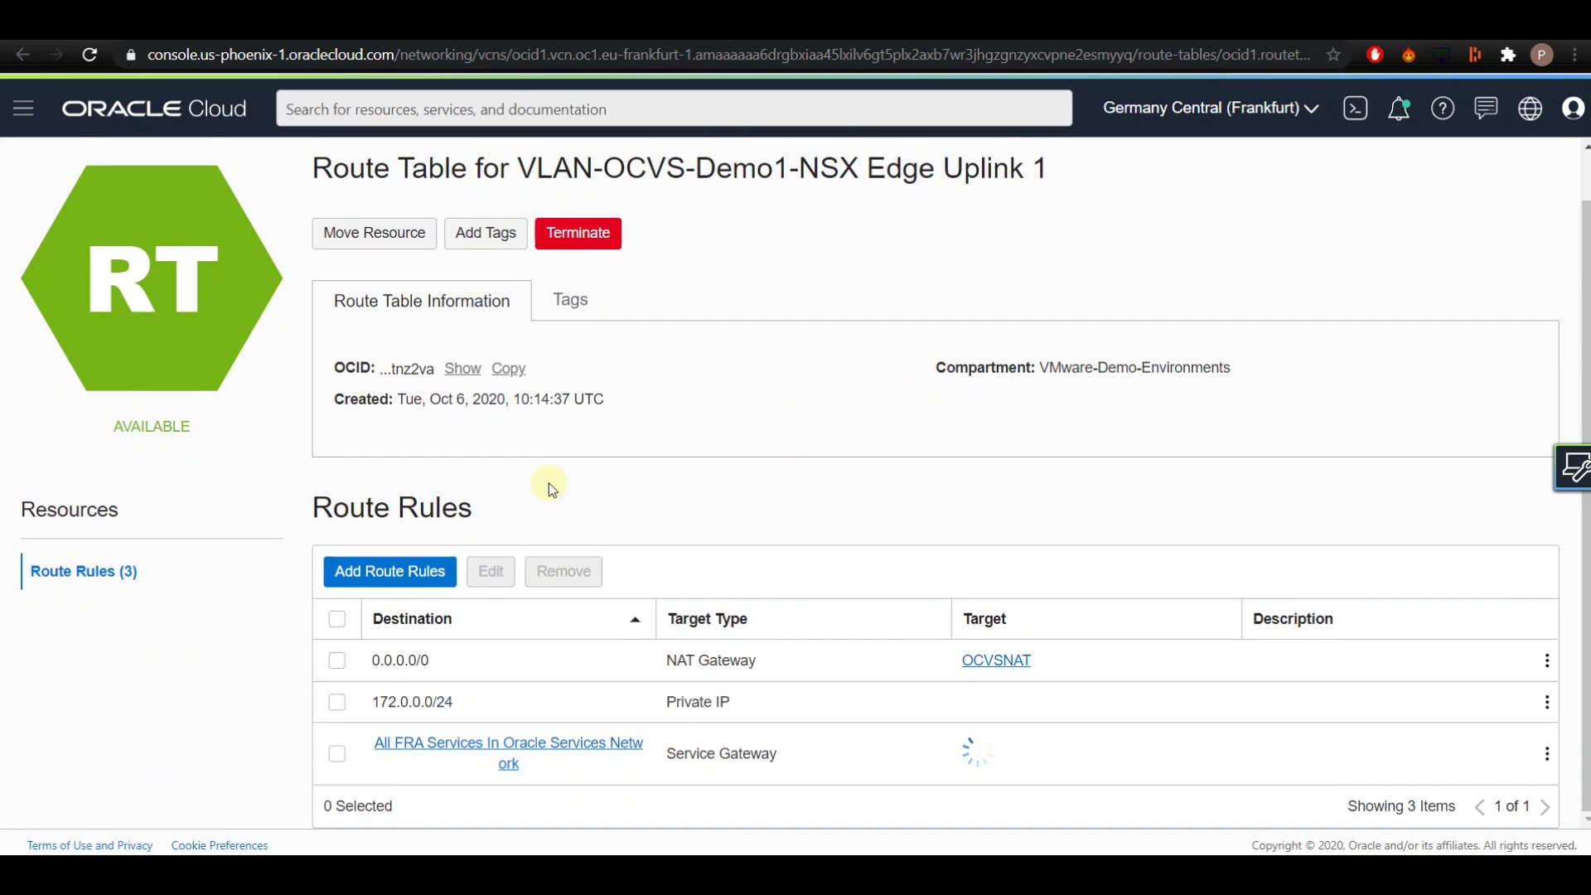
{"action": "left_click", "coordinate": [410, 557]}
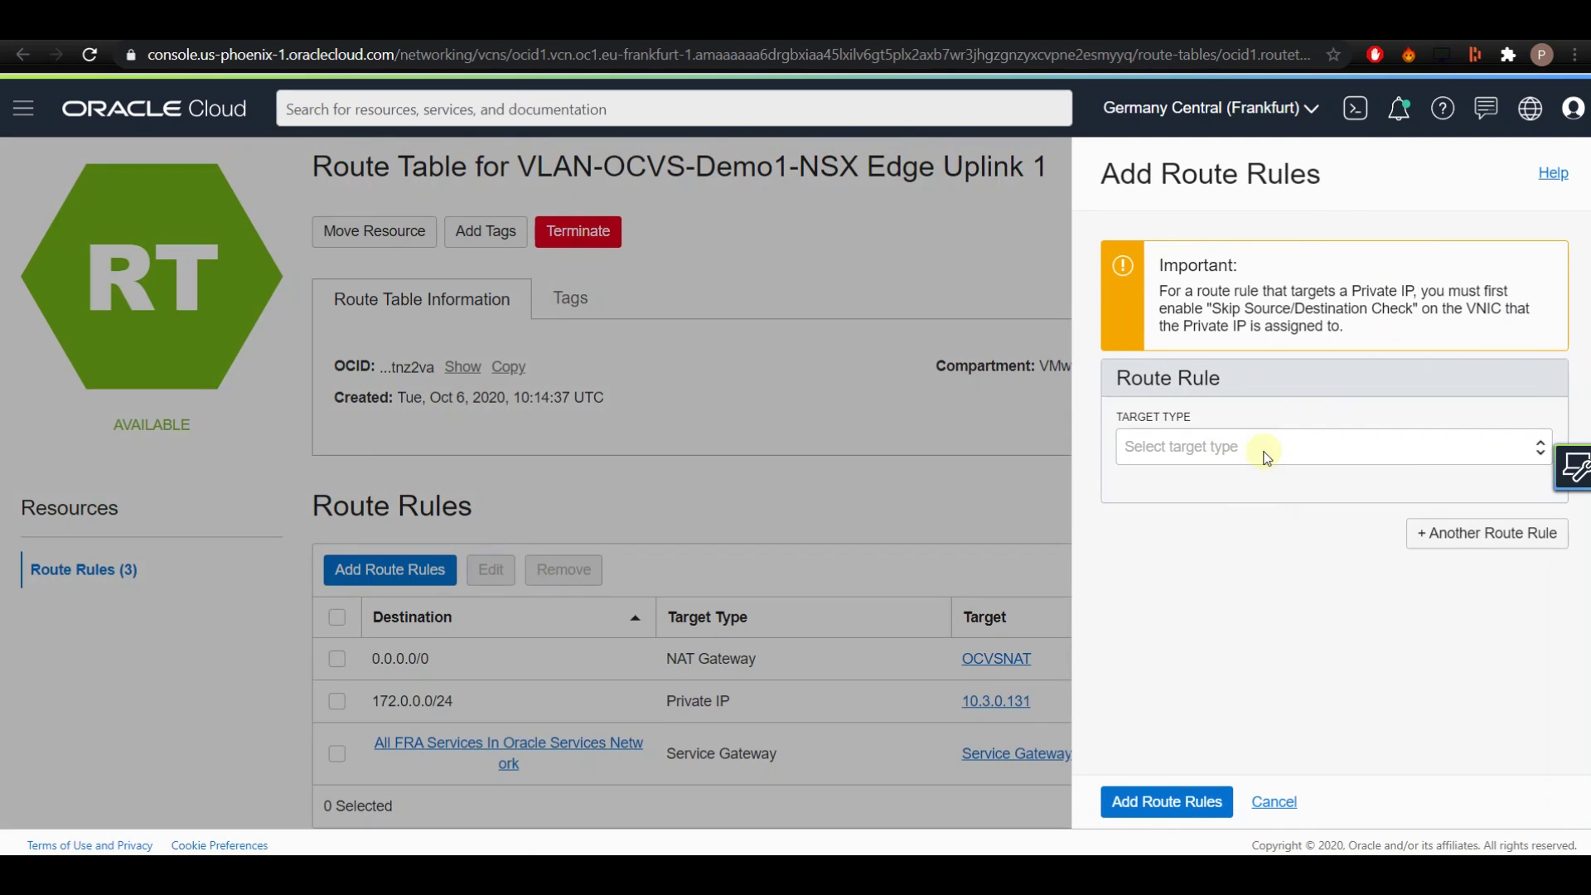
Step: Add a route rule sending destination 172.19.0.0/24 to Private IP target 10.3.0.131
{"action": "left_click", "coordinate": [1253, 451]}
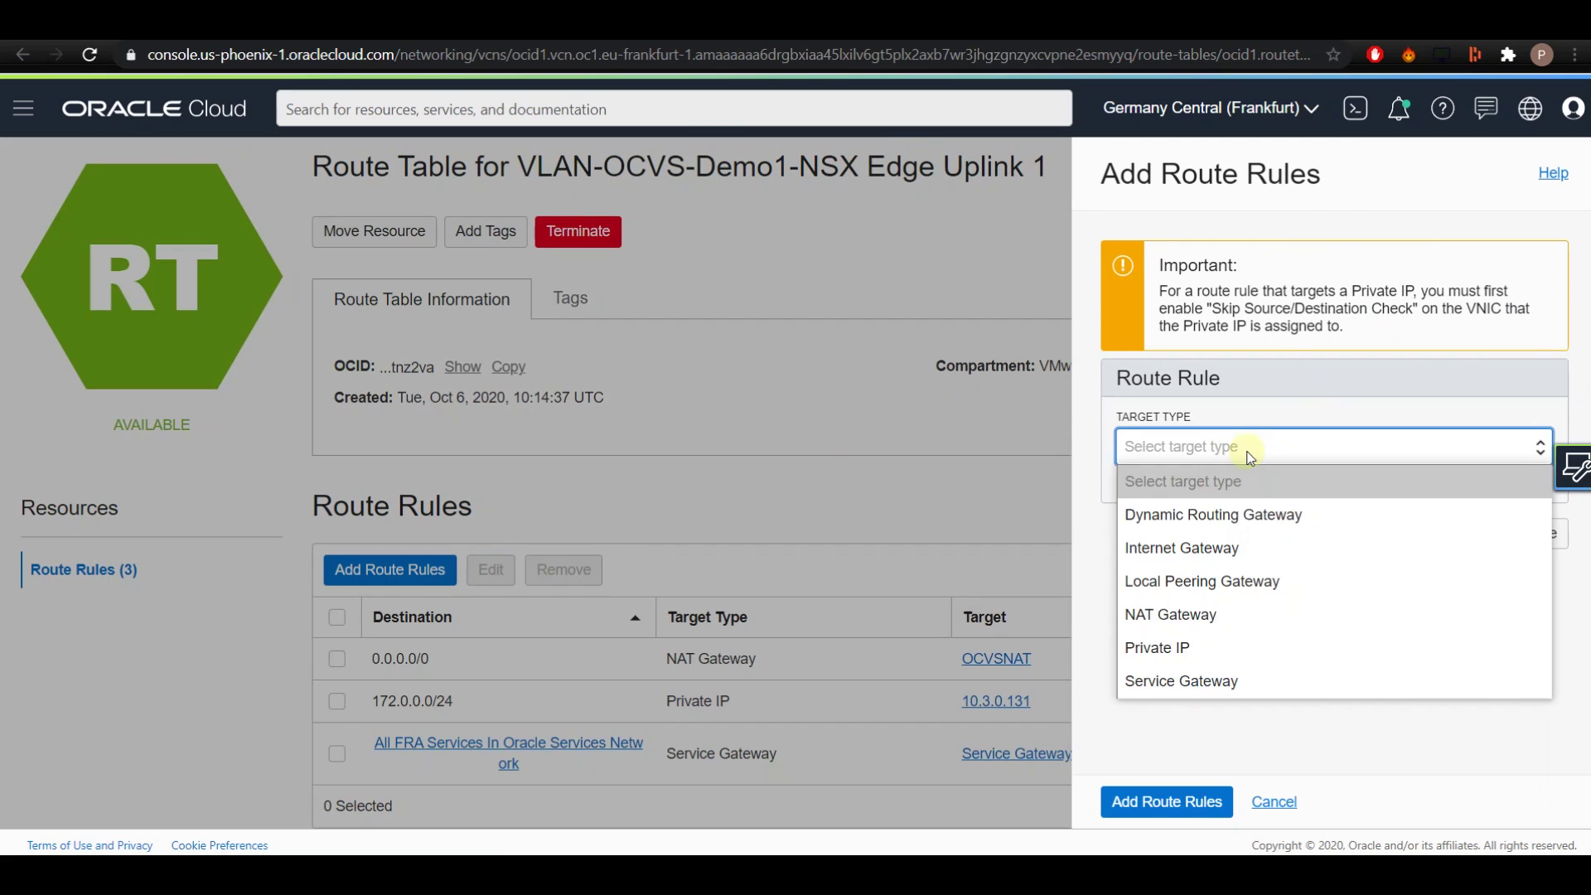
{"action": "left_click", "coordinate": [1167, 648]}
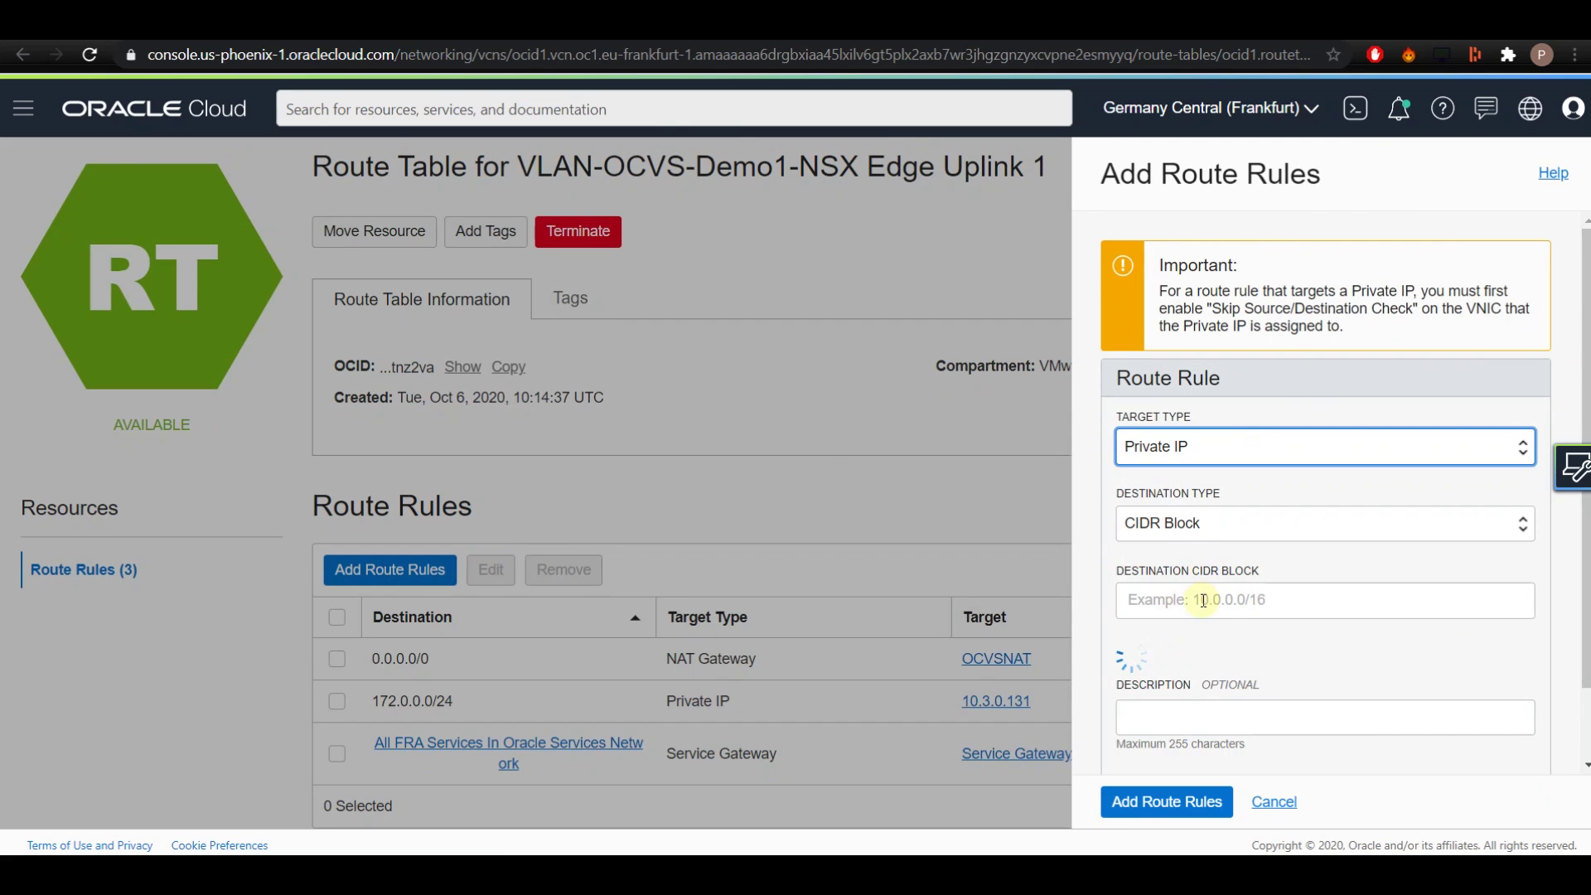
{"action": "left_click", "coordinate": [1203, 600]}
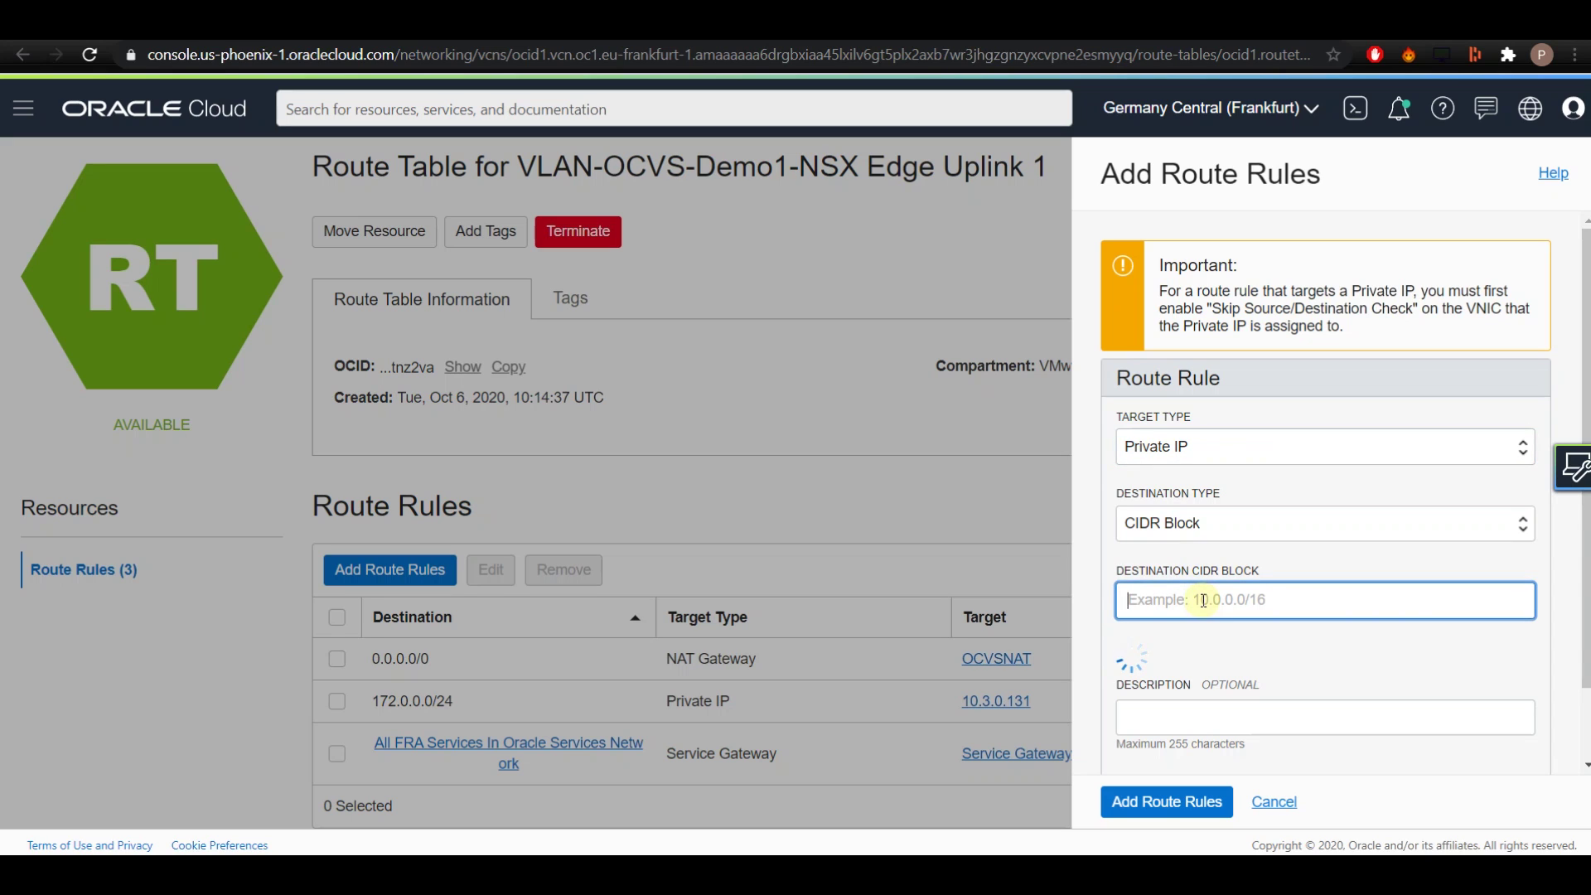
{"action": "type", "text": "172.19.0.0/24"}
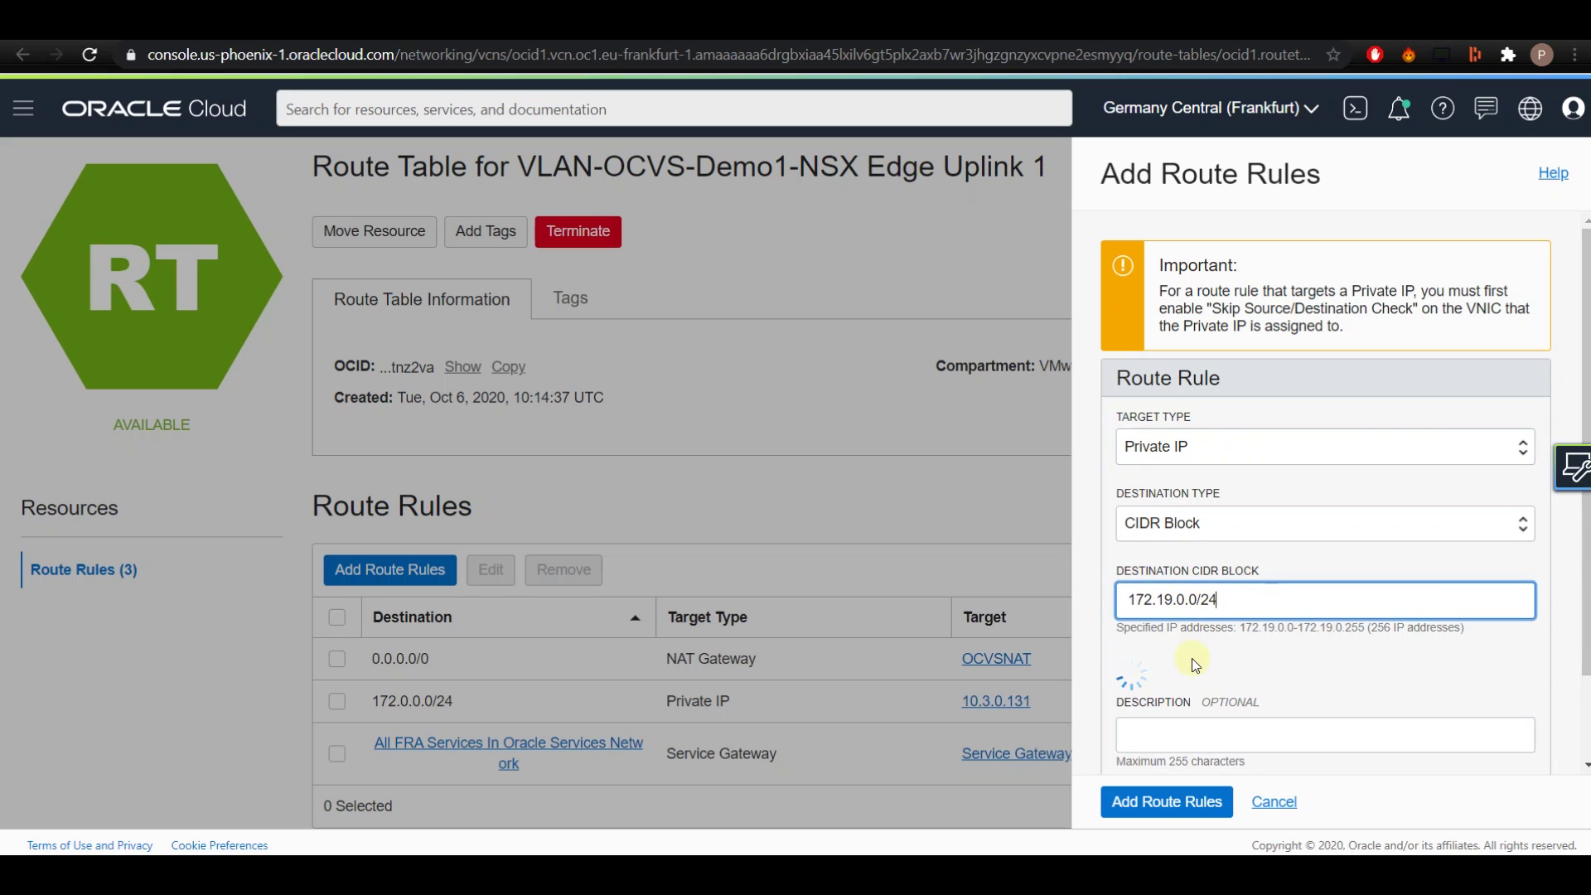
{"action": "scroll", "coordinate": [1197, 663], "scroll_direction": "down", "scroll_amount": 2}
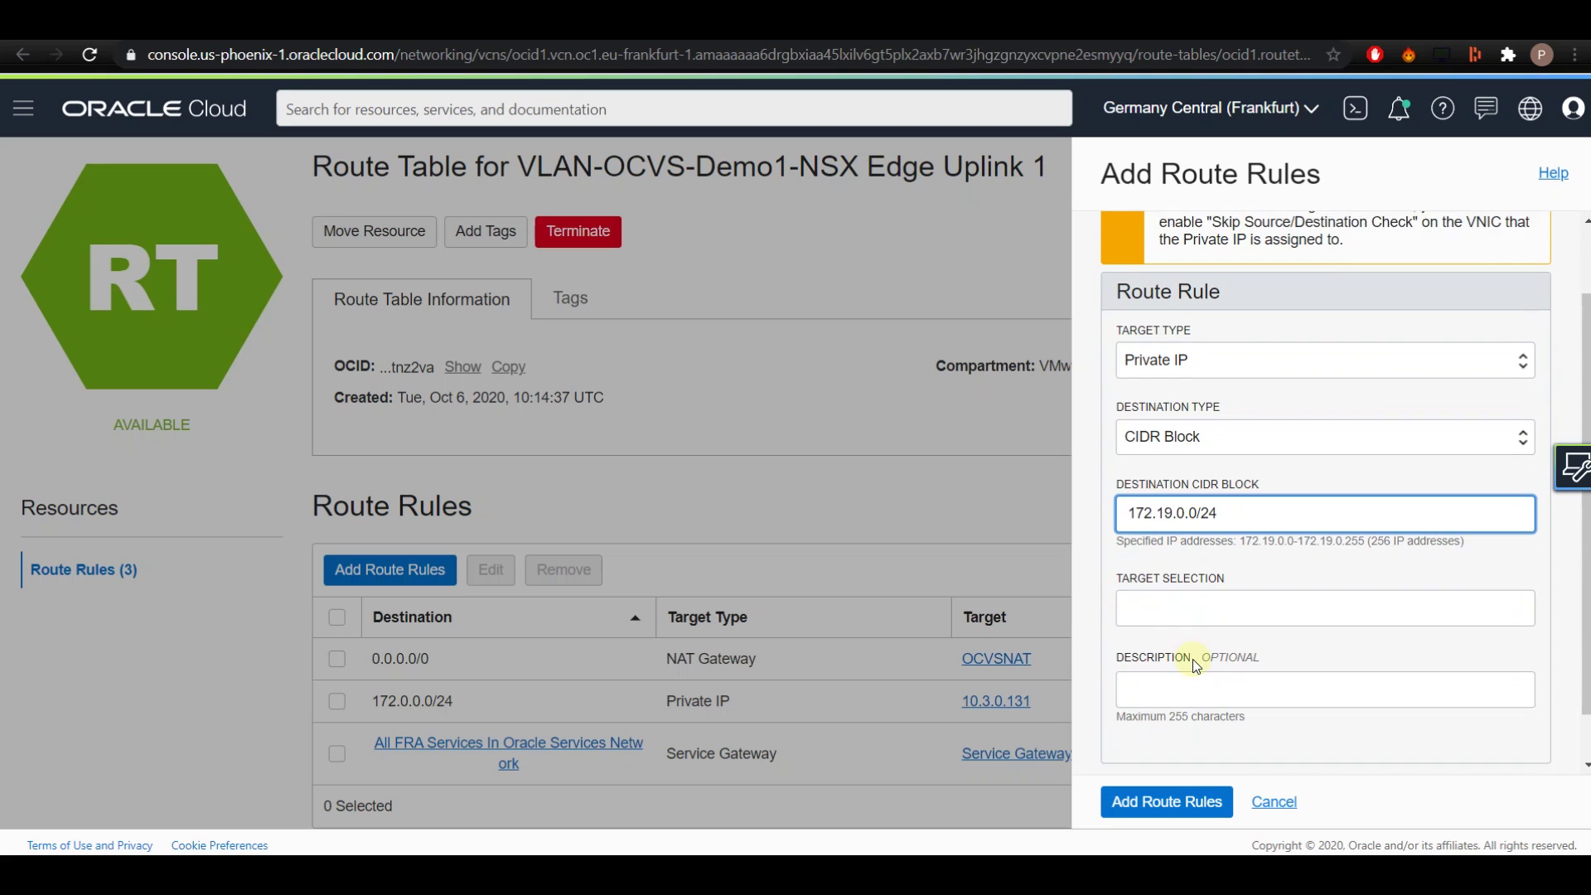
{"action": "left_click", "coordinate": [1188, 599]}
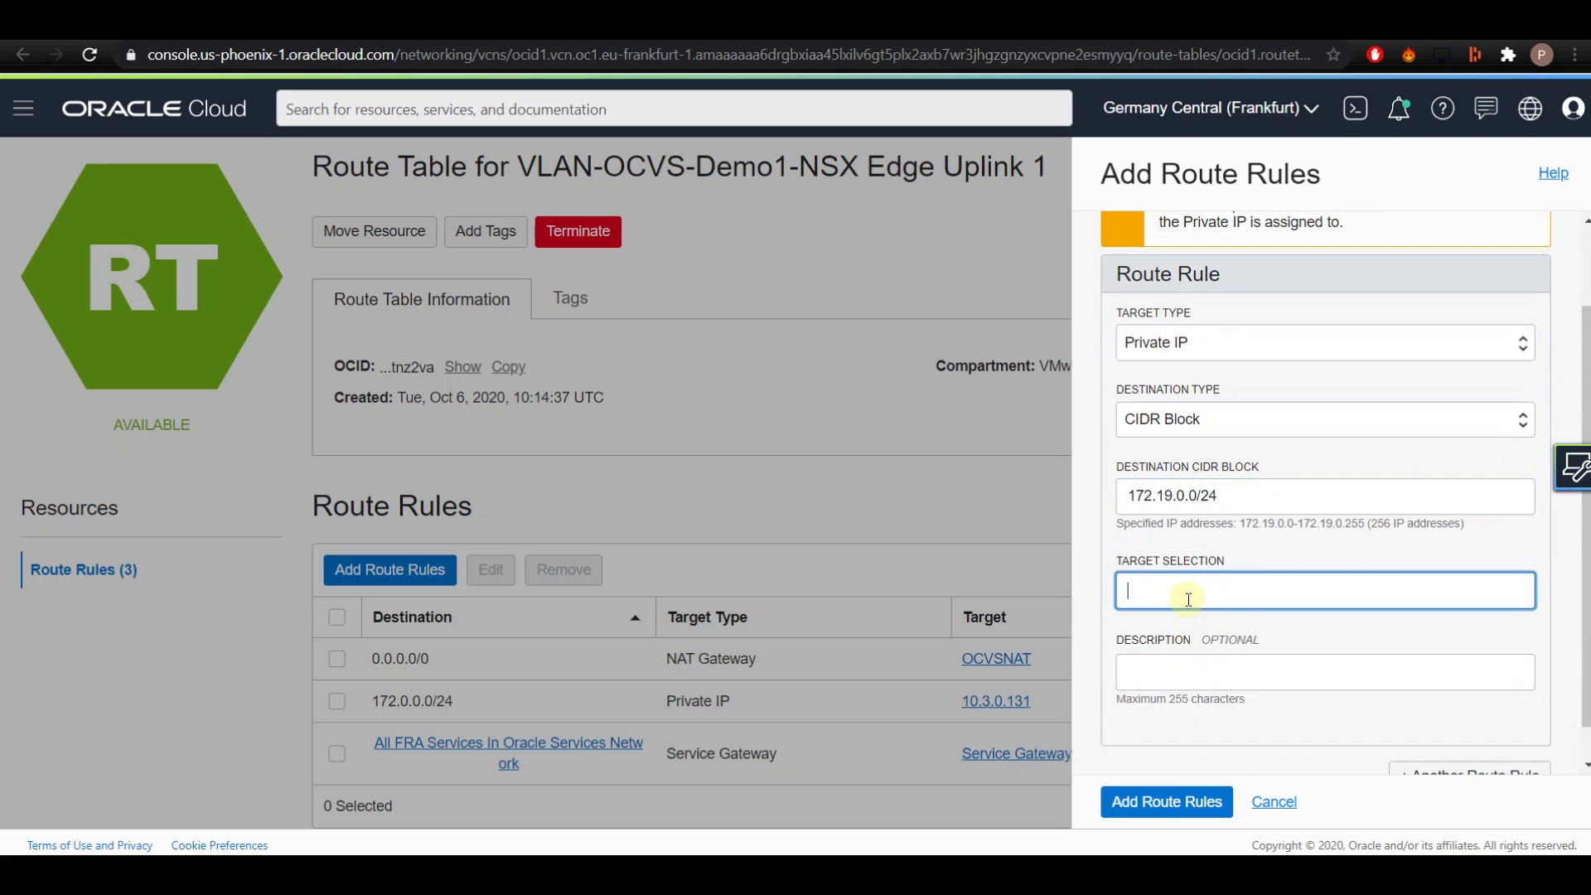
{"action": "type", "text": "10.3.0.1"}
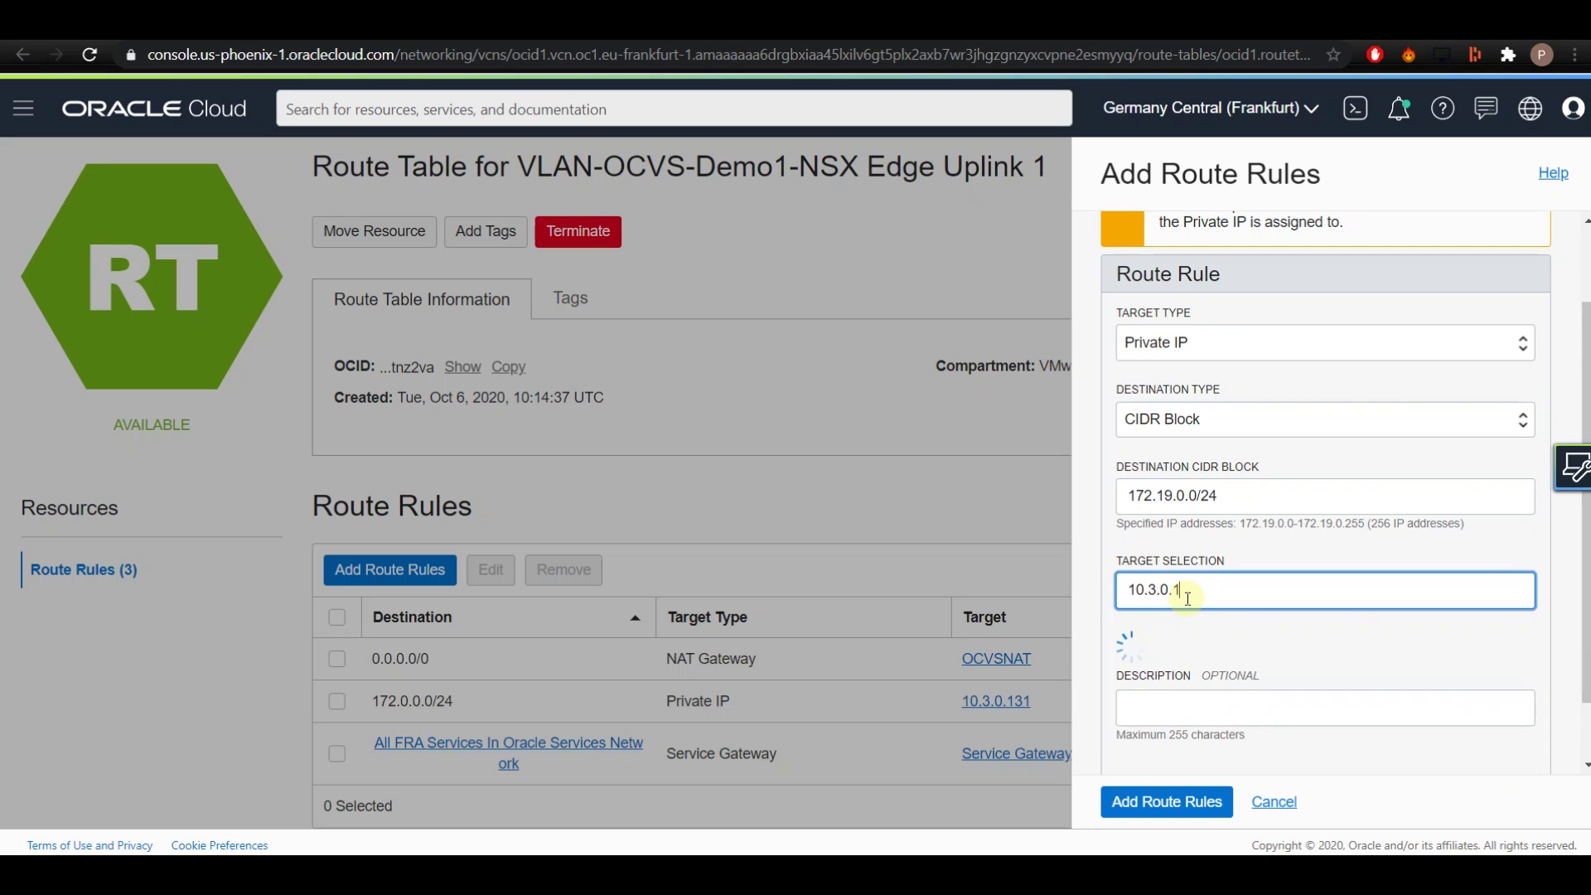
{"action": "type", "text": "31"}
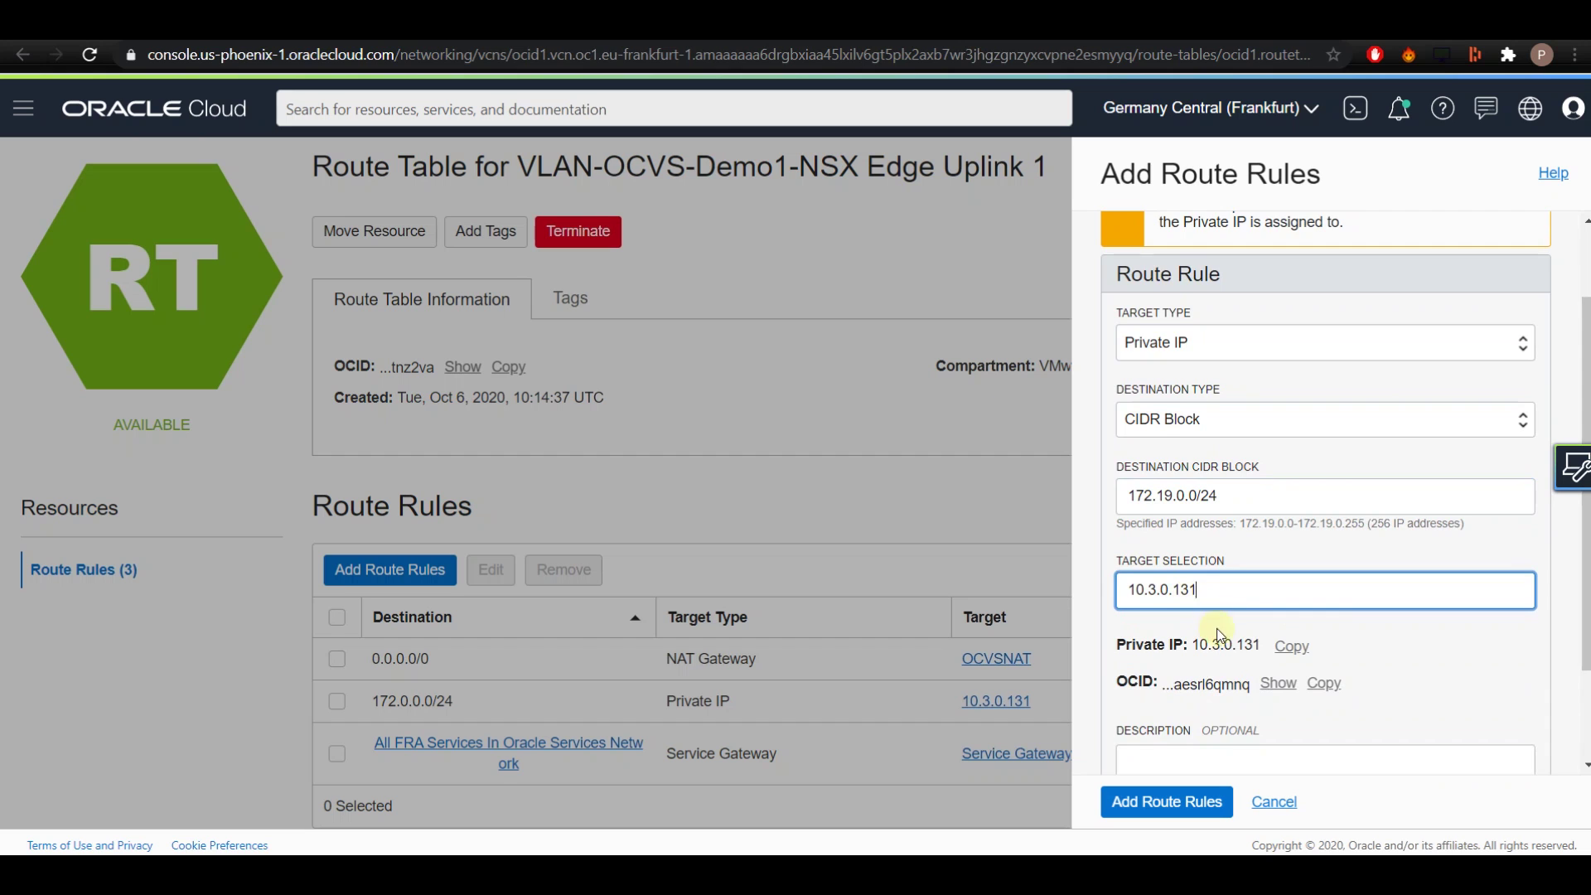
{"action": "scroll", "coordinate": [1201, 712], "scroll_direction": "down", "scroll_amount": 2}
{"action": "left_click", "coordinate": [1168, 804]}
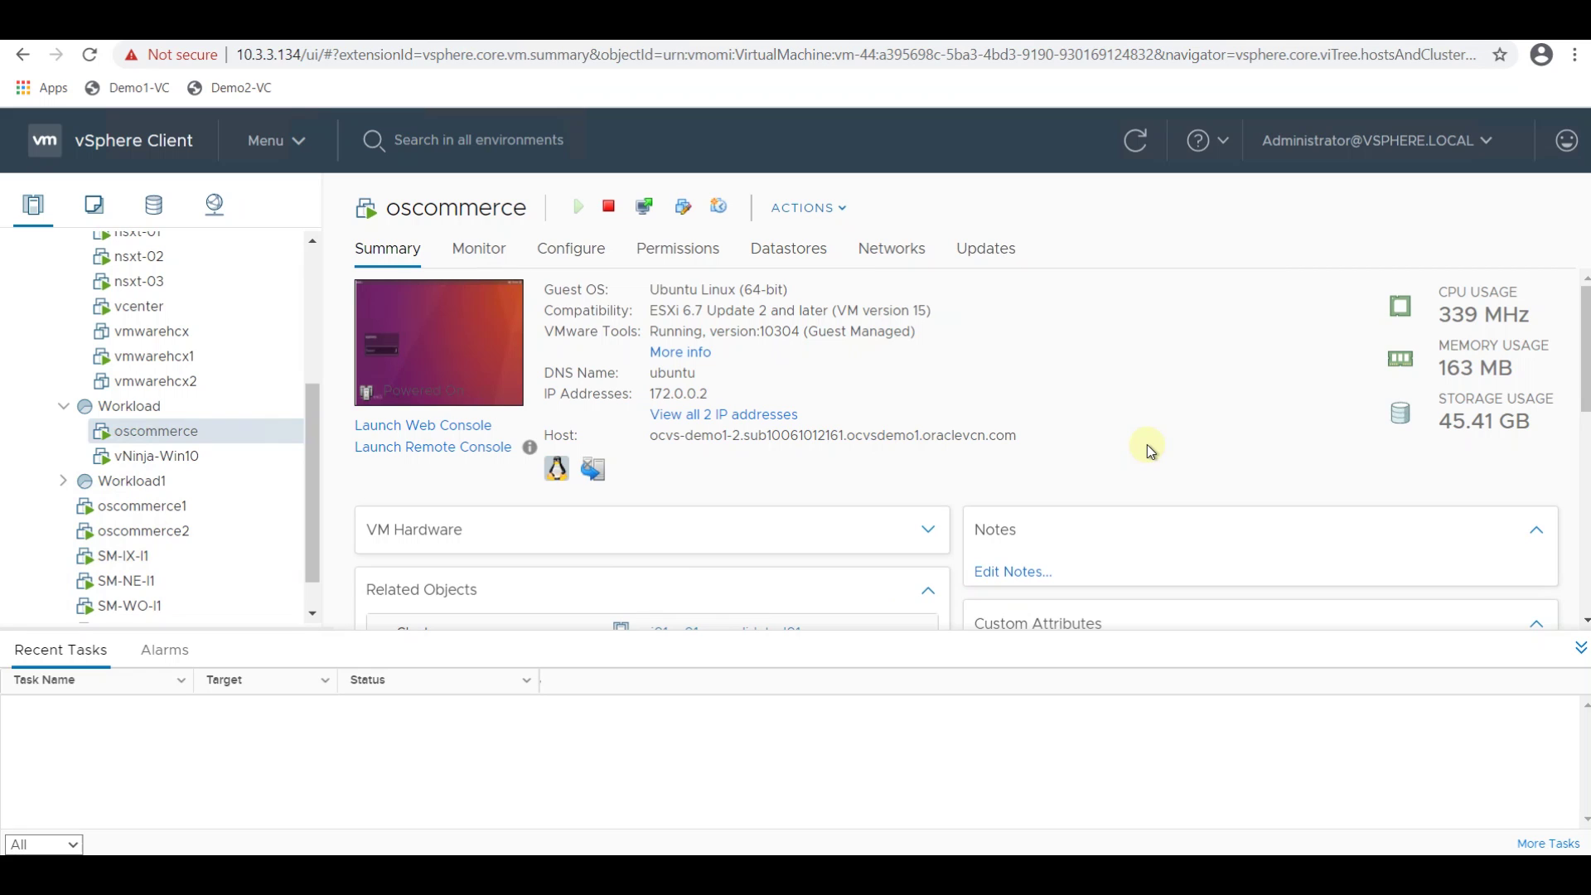
Step: Select the oscommerce1 VM in the Hosts and Clusters tree to view its summary
{"action": "left_click", "coordinate": [158, 513]}
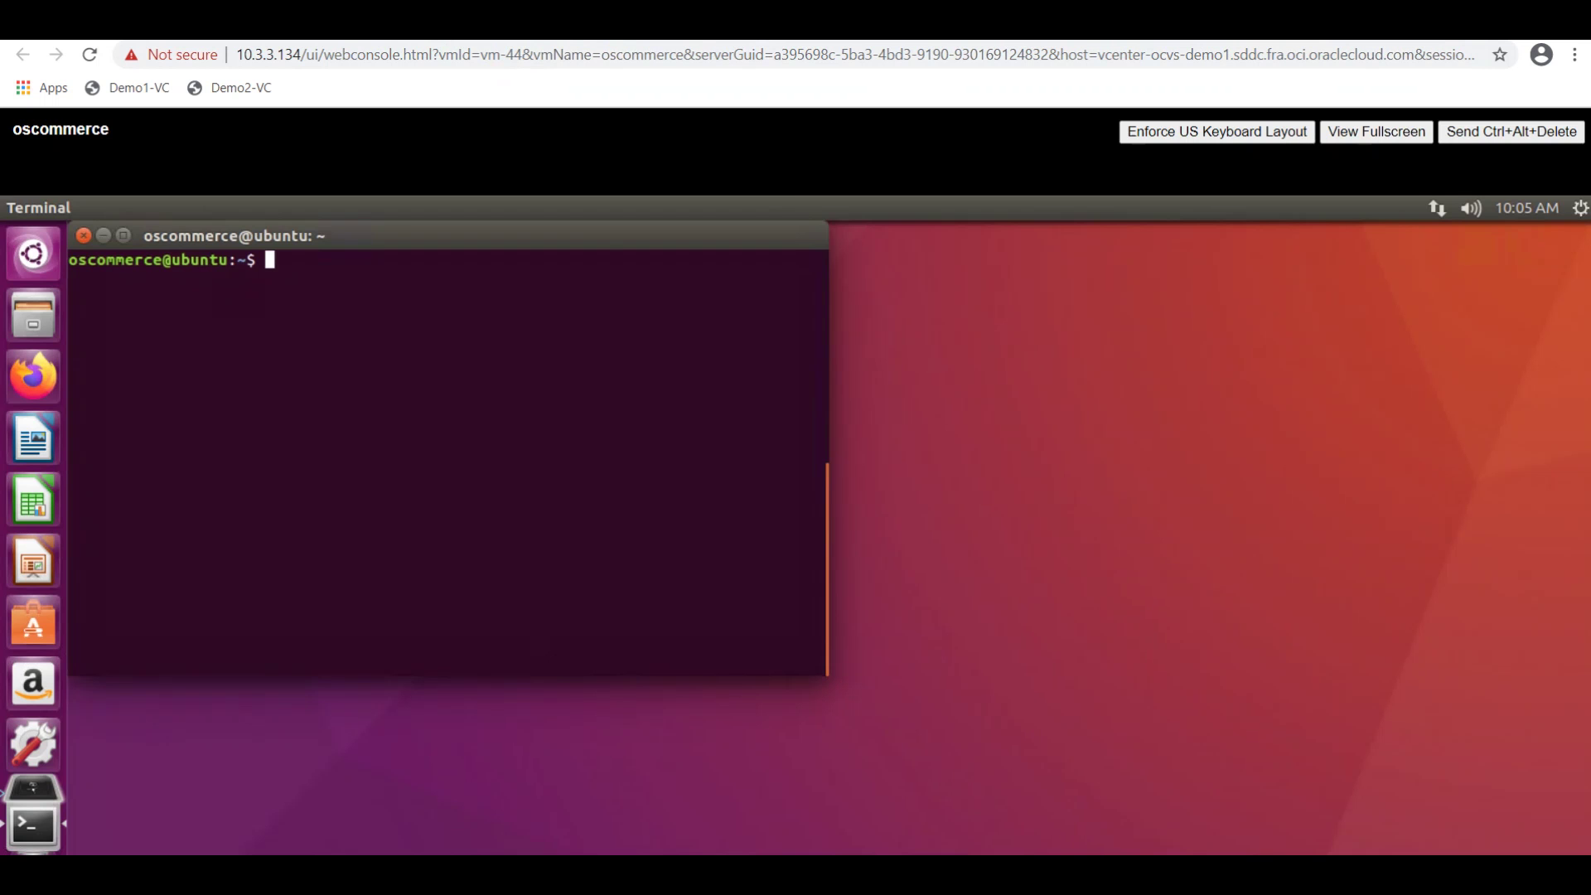
Step: Run ping 172.19.0.2 in the oscommerce VM's Ubuntu terminal
{"action": "type", "text": "p"}
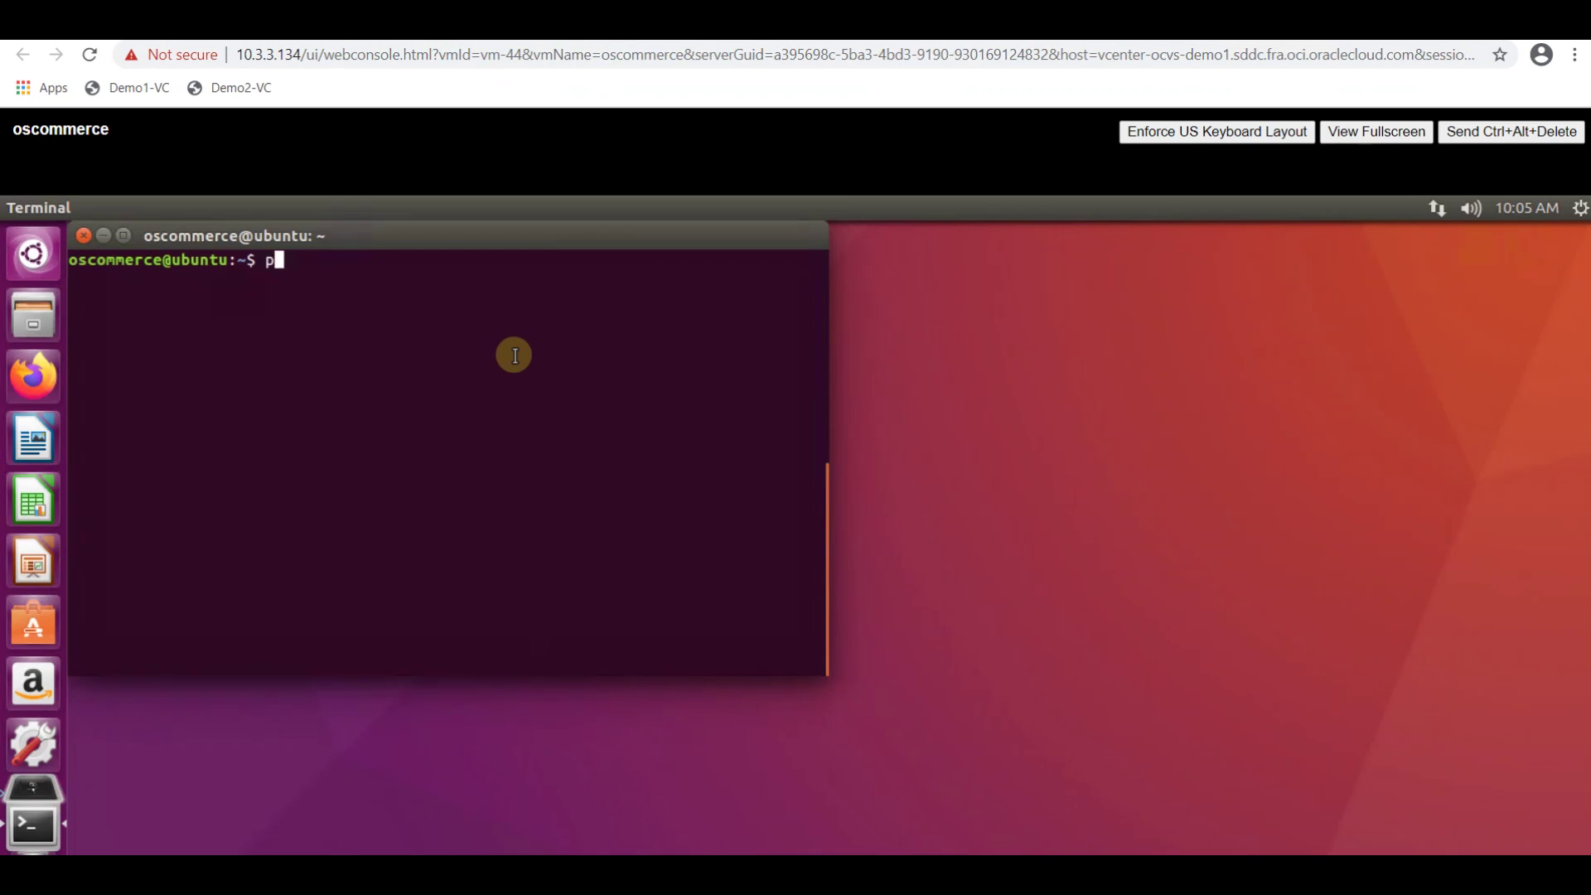
{"action": "type", "text": "ing 172.19.0.2"}
{"action": "key", "text": "Return"}
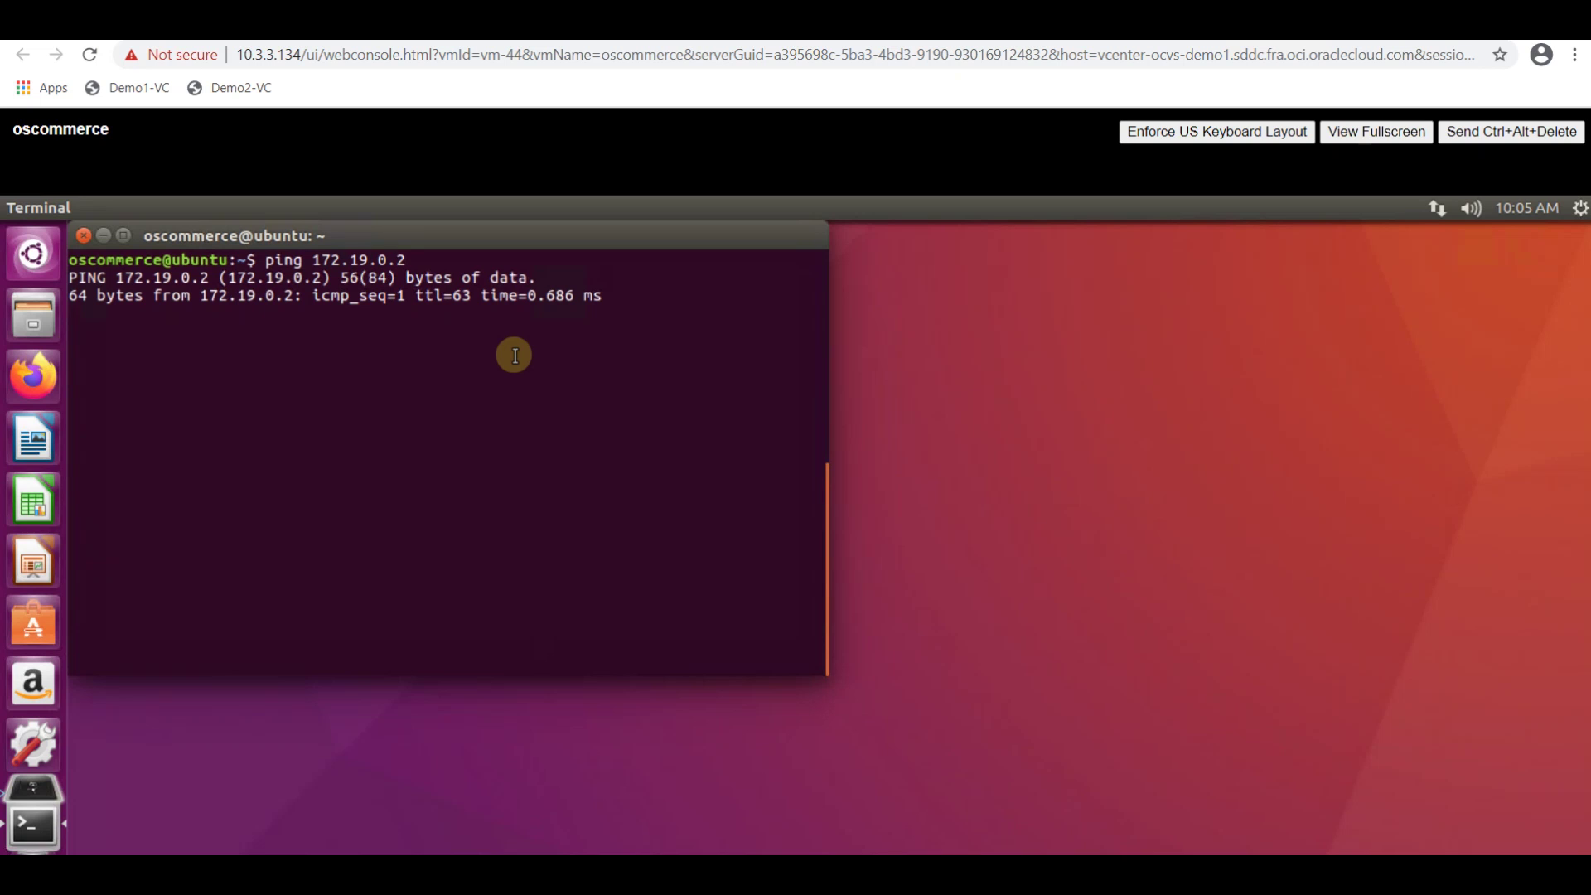